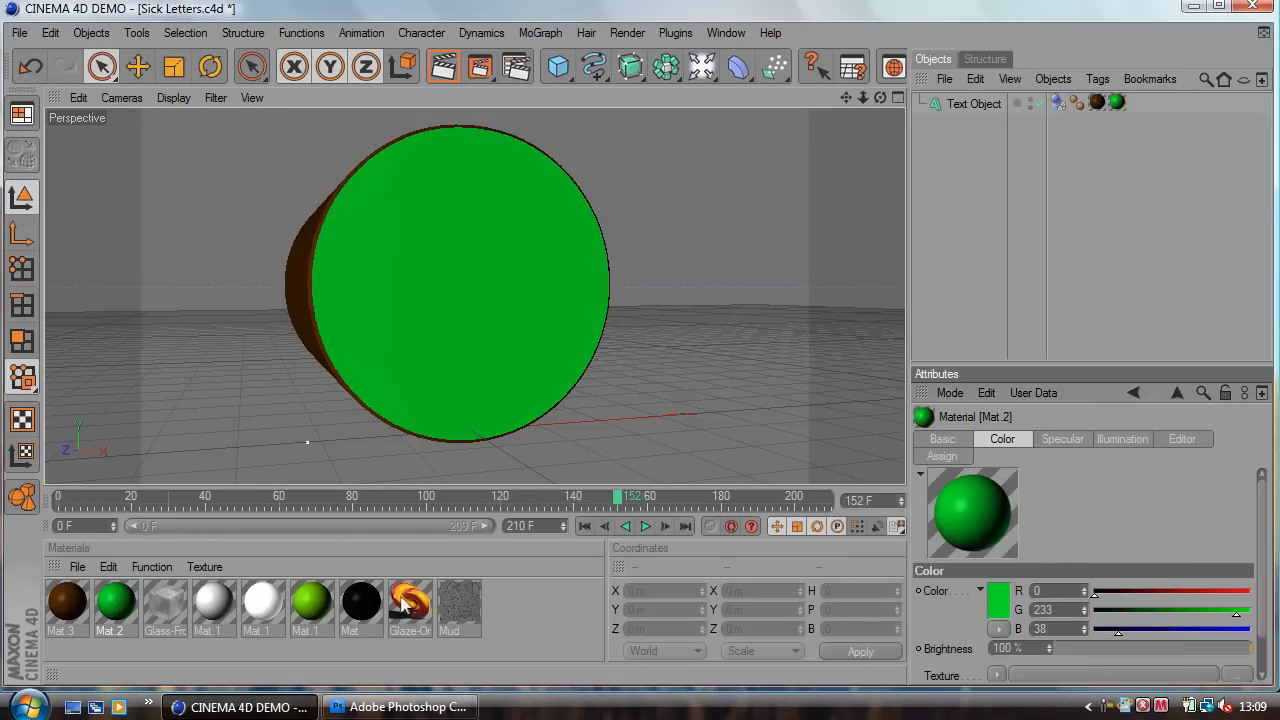
Step: Make Mat.3 dark green (RGB 0/84/17), then quit Cinema 4D
left_click(998, 600)
left_click(960, 673)
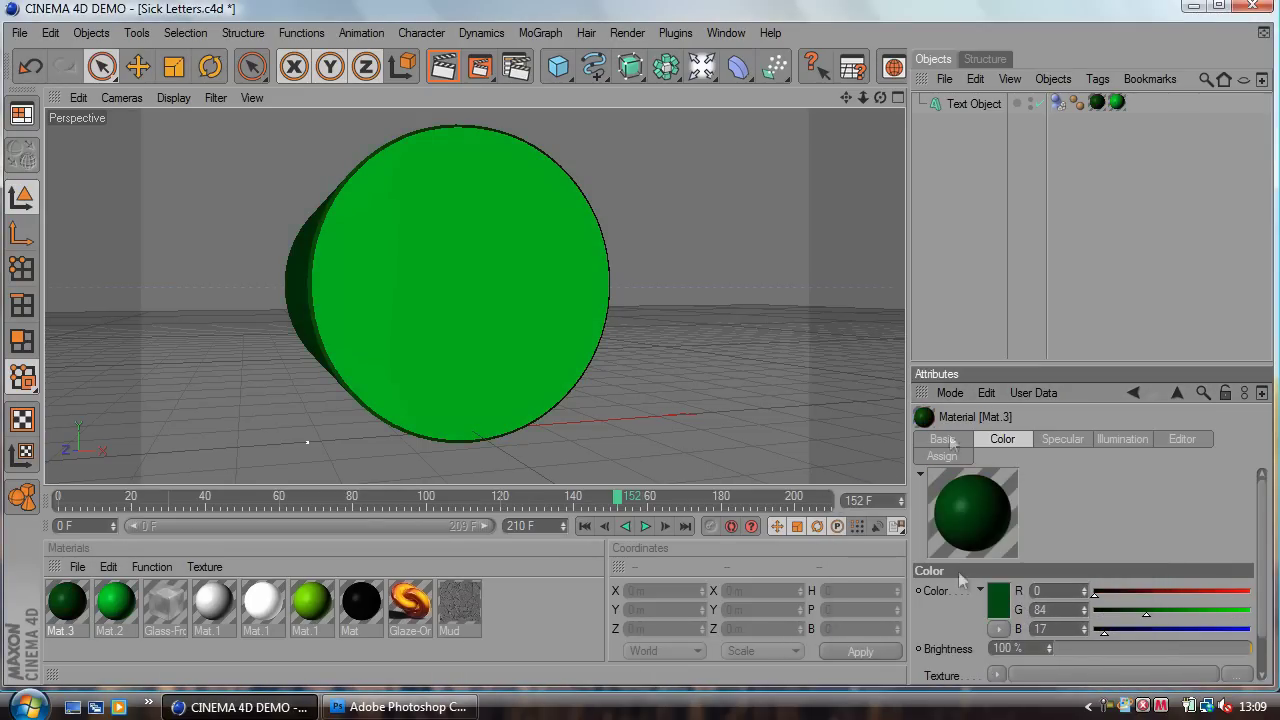
left_click(516, 66)
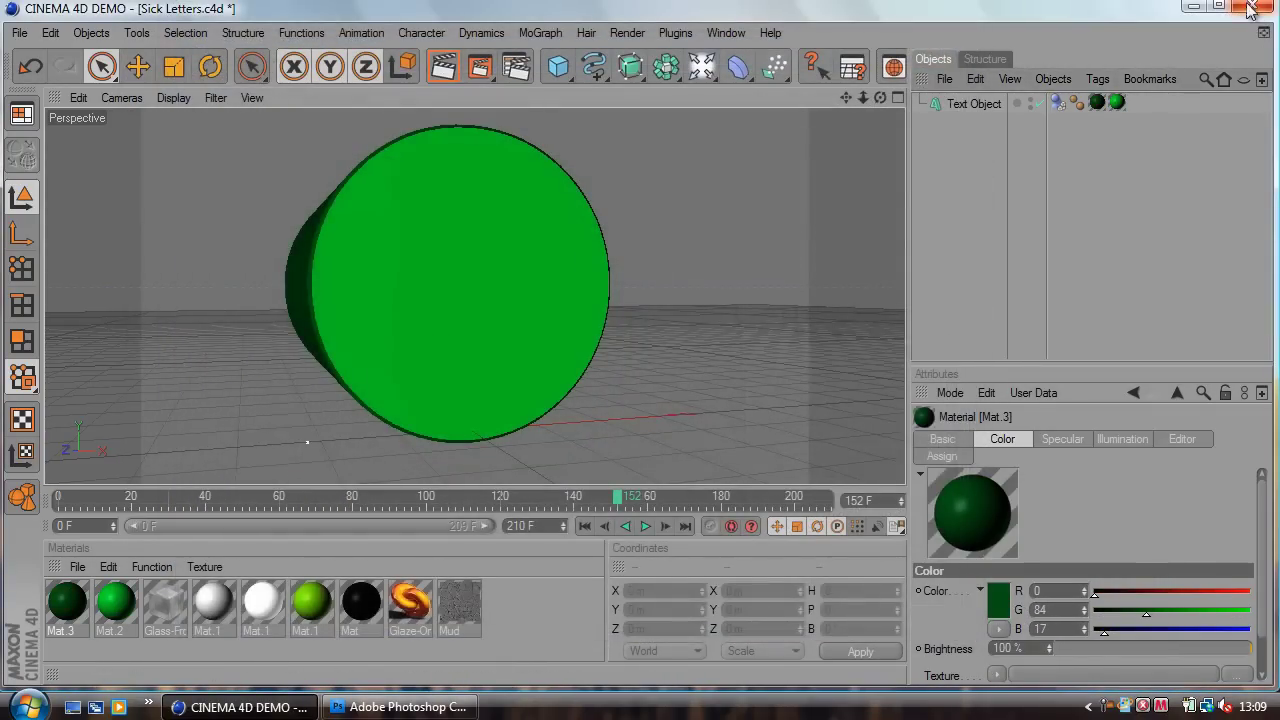
left_click(1250, 8)
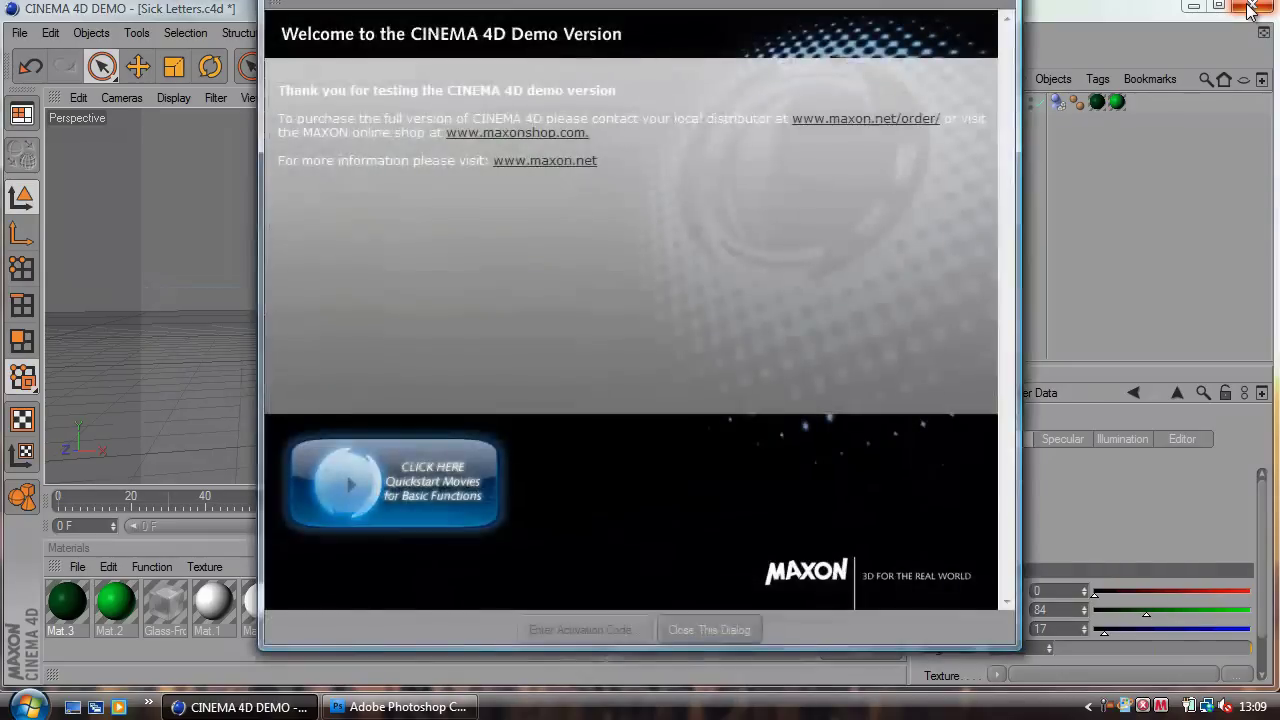
Step: Quit without saving and create a new blank Photoshop document
key("n")
key("ctrl+n")
key("Return")
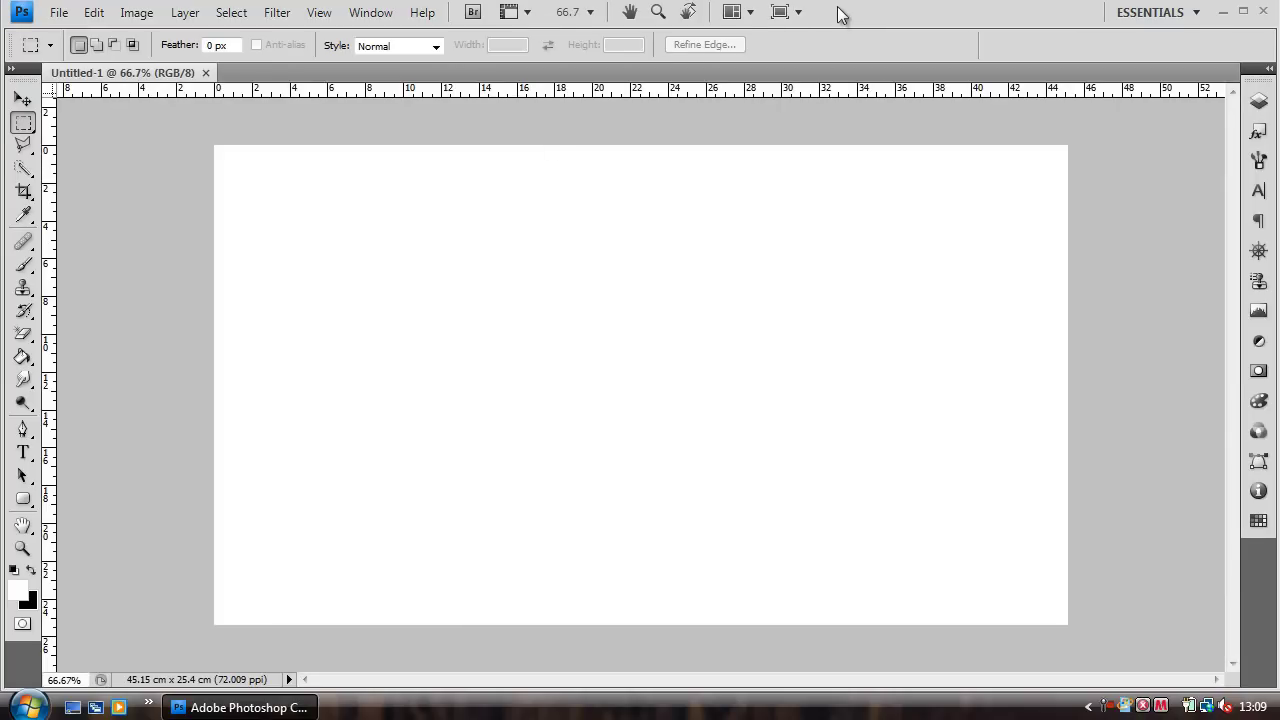
Step: Open the Old Texture image from the Paper texture folder
left_click(58, 14)
left_click(80, 58)
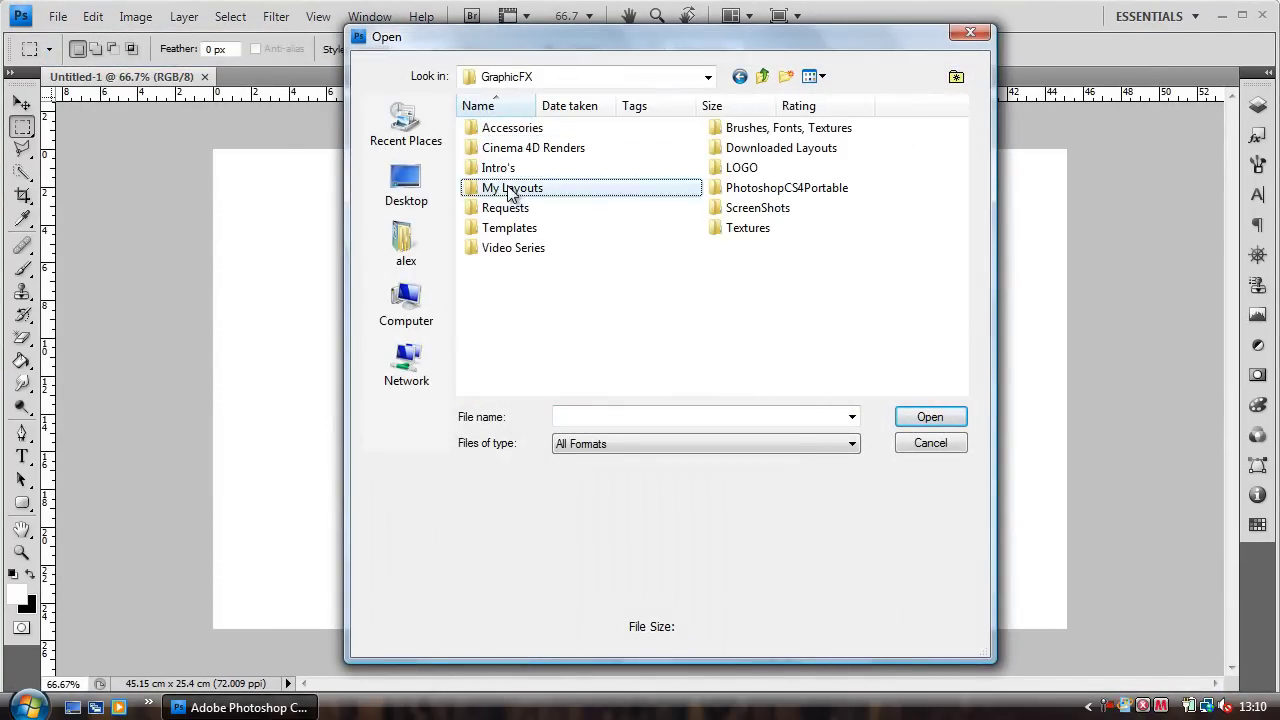
double_click(507, 185)
key("Down")
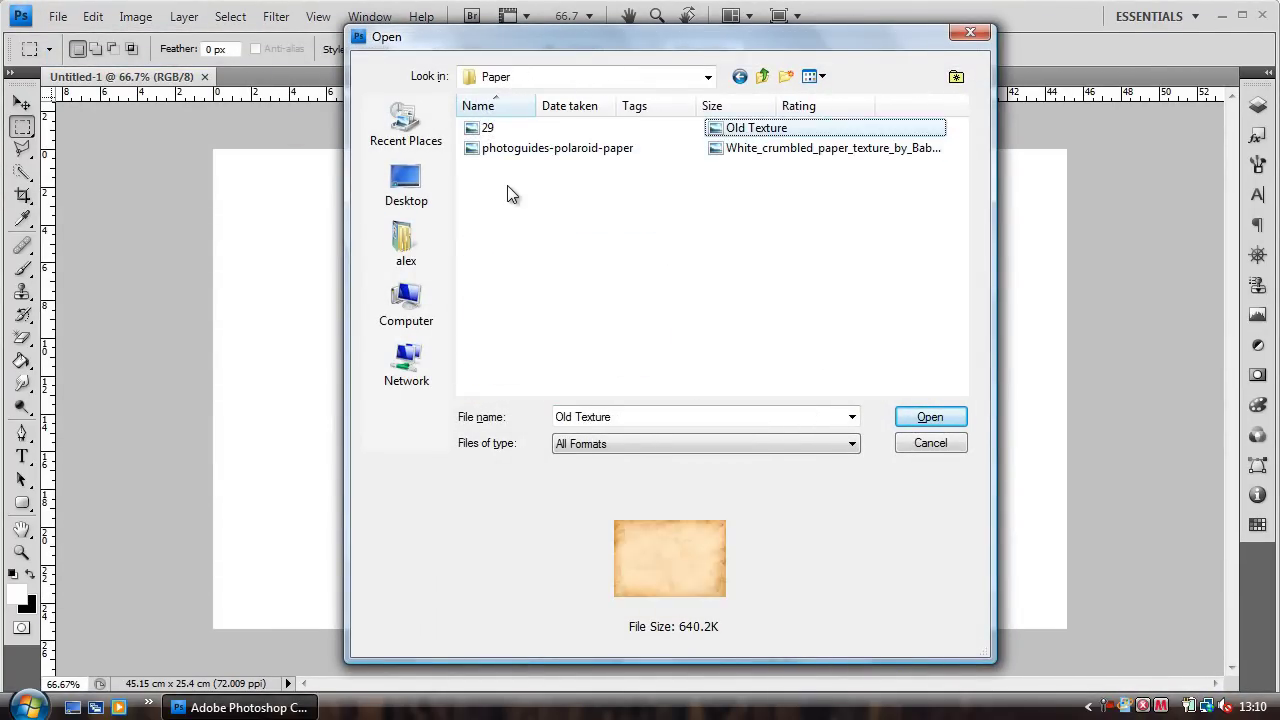
double_click(723, 129)
Step: Open the grunge texture from GraphicFX > Brushes, Fonts, Textures > Textures > Grunge Textures
left_click(58, 14)
left_click(80, 58)
left_click(523, 77)
left_click(525, 314)
double_click(504, 147)
double_click(521, 160)
left_click(521, 162)
key("Down")
key("Return")
Step: Drag the old paper texture into the new document and move unlocked Layer 0 above the grunge layer
left_click(182, 78)
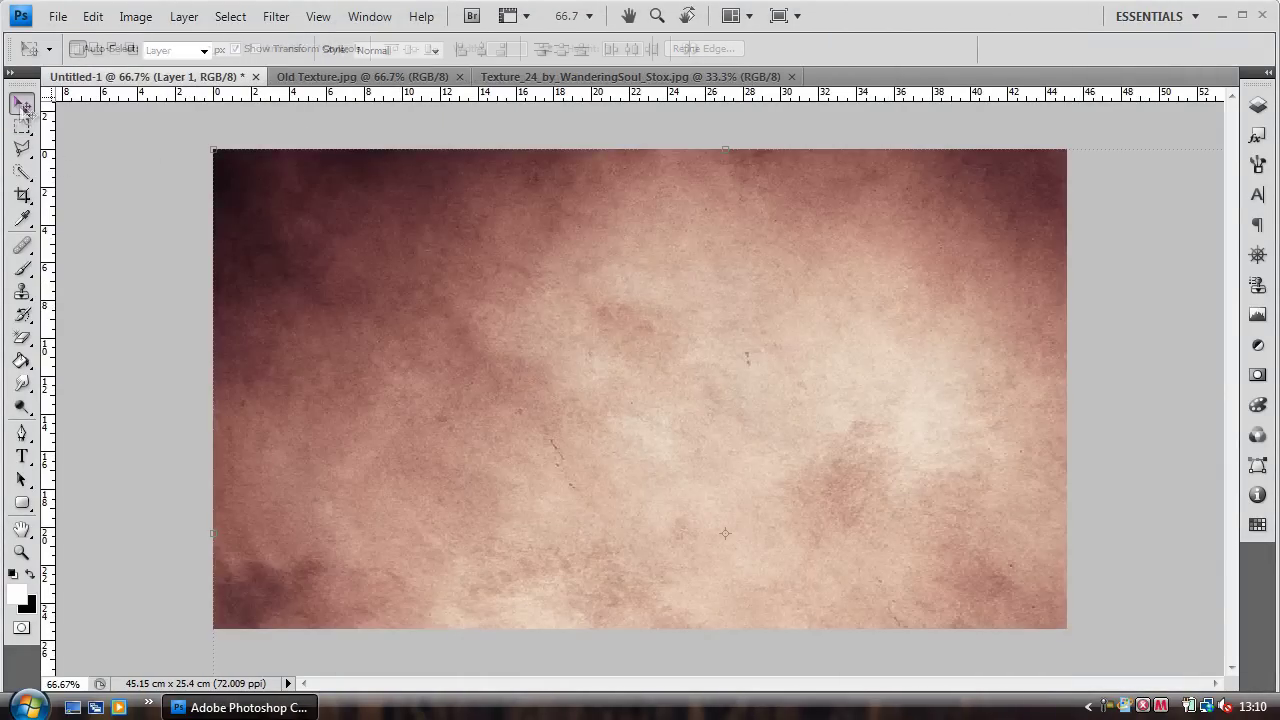
key("v")
left_click(345, 77)
mouse_move(560, 390)
left_mouse_down()
mouse_move(205, 82)
mouse_move(640, 390)
left_mouse_up()
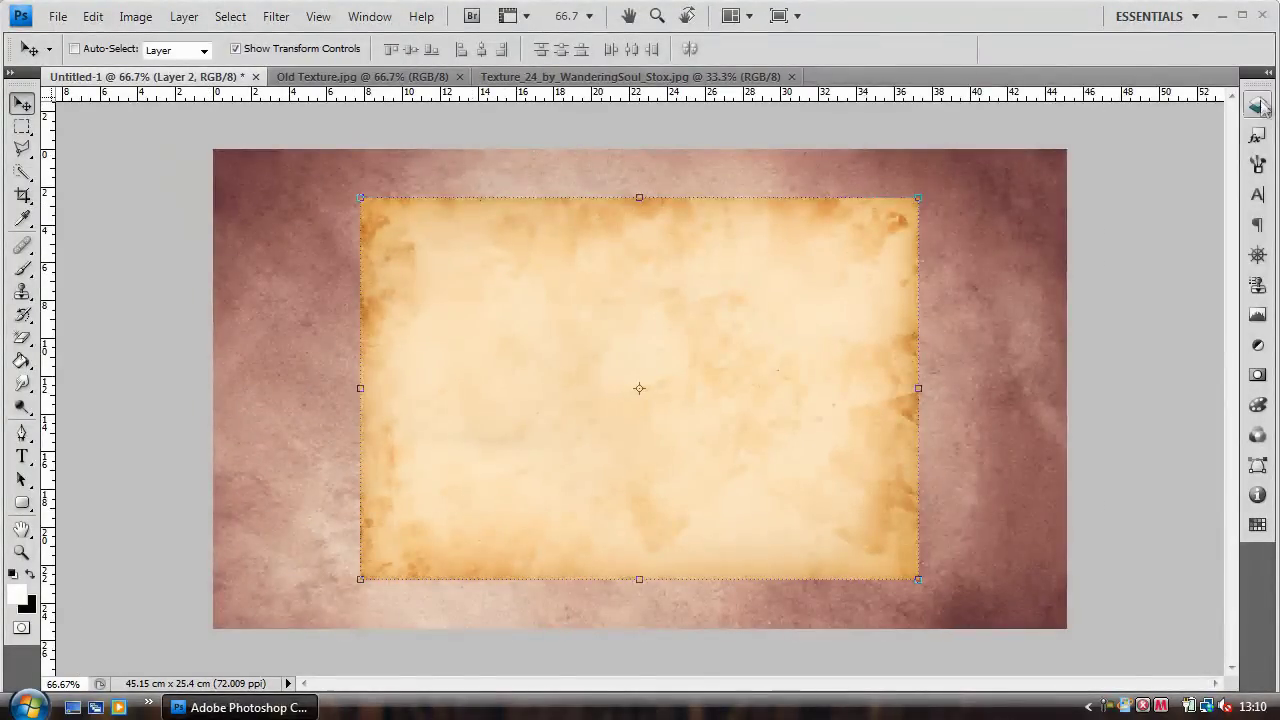
key("F7")
left_click(1181, 541)
double_click(994, 250)
key("Return")
left_click_drag(948, 249, 972, 212)
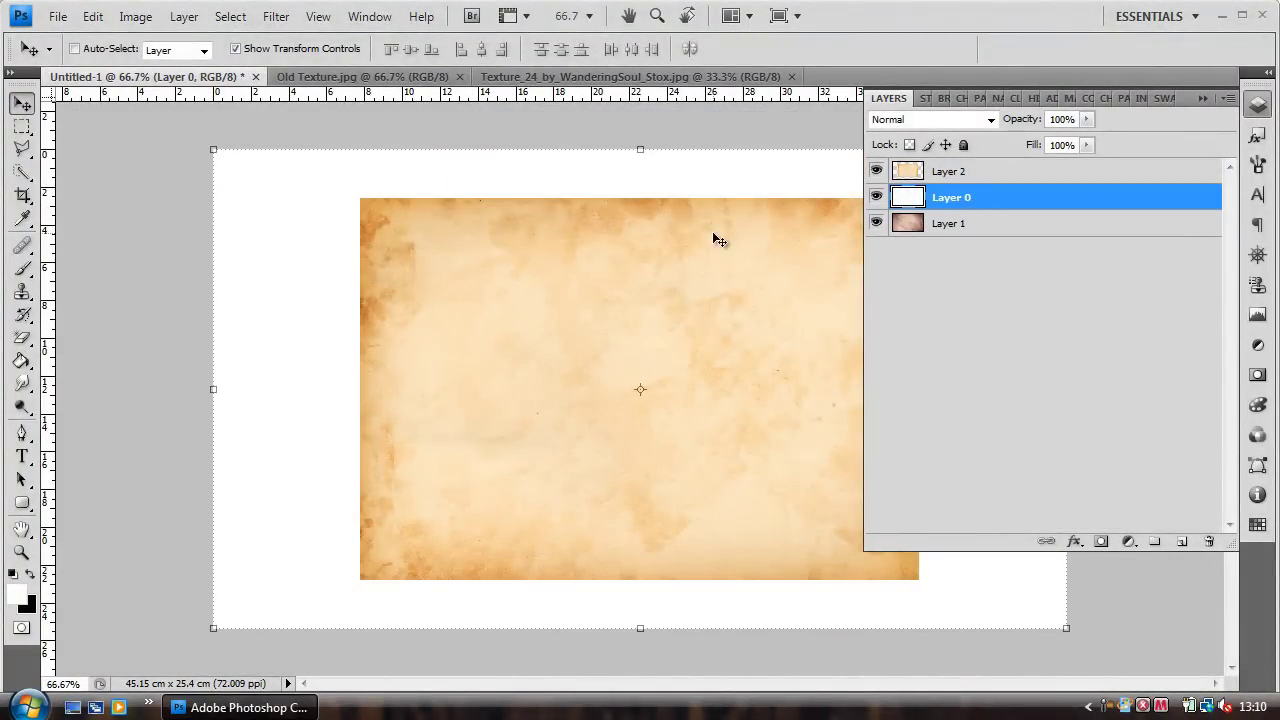
Step: Fill Layer 0 with a light-orange gradient and set it to Overlay blending
key("Return")
left_click(95, 357)
left_click_drag(553, 352, 1119, 374)
left_click(148, 48)
double_click(57, 68)
left_click_drag(645, 396, 1066, 396)
key("v")
left_click(1257, 105)
left_click(925, 119)
left_click(906, 356)
Step: Scale the old paper layer to 158% to cover the canvas and set its opacity to 70%
left_click(948, 171)
left_click_drag(360, 199, 163, 143)
left_click_drag(920, 579, 1108, 643)
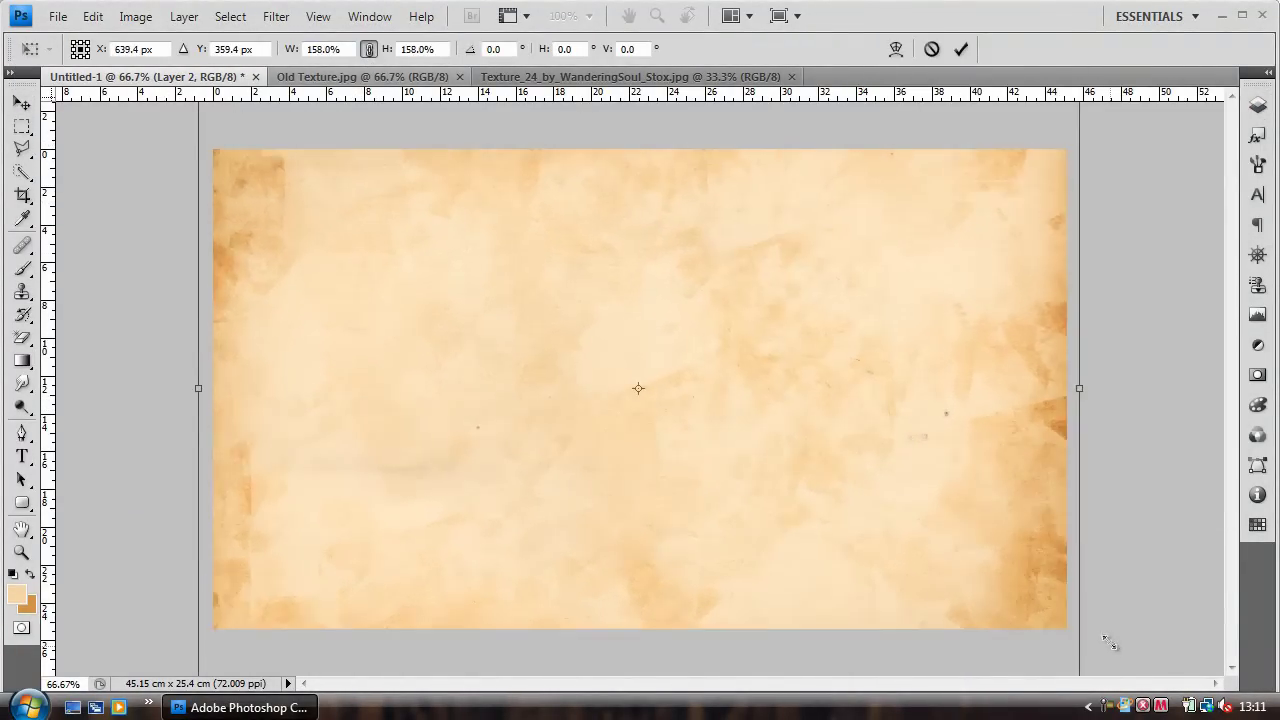
key("Return")
left_click(1257, 105)
left_click_drag(1087, 119, 1060, 140)
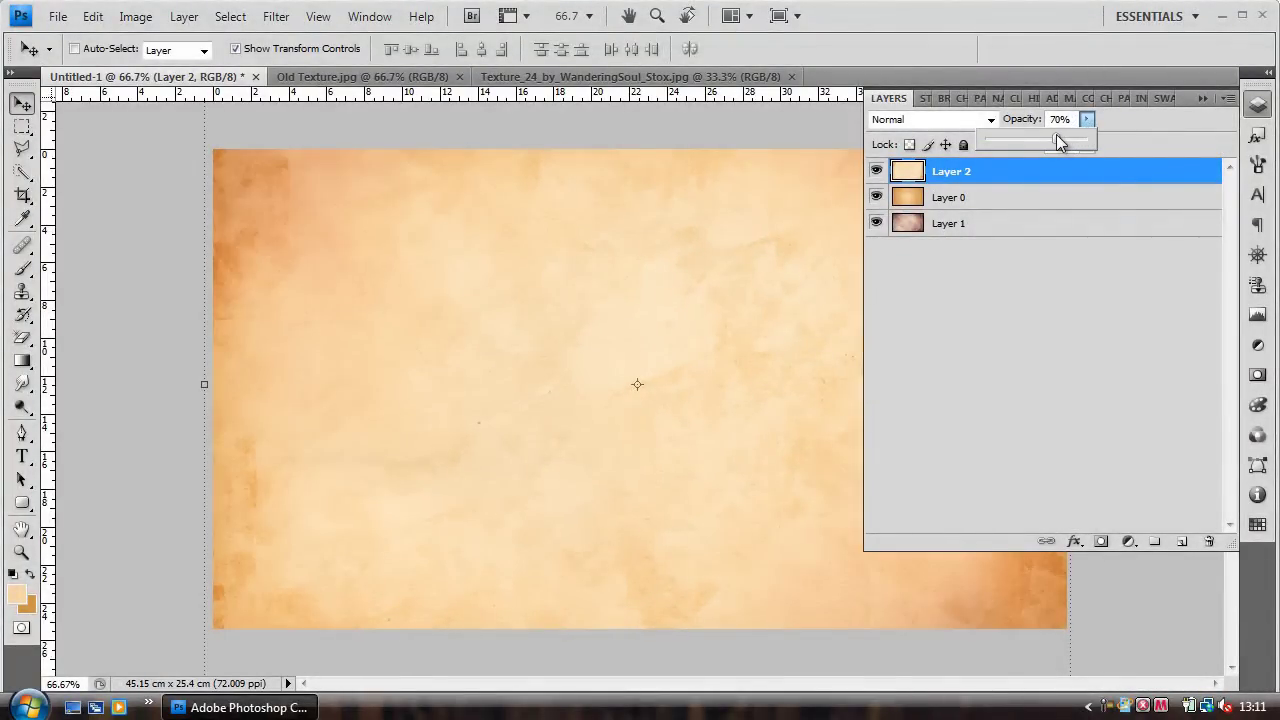
left_click(58, 16)
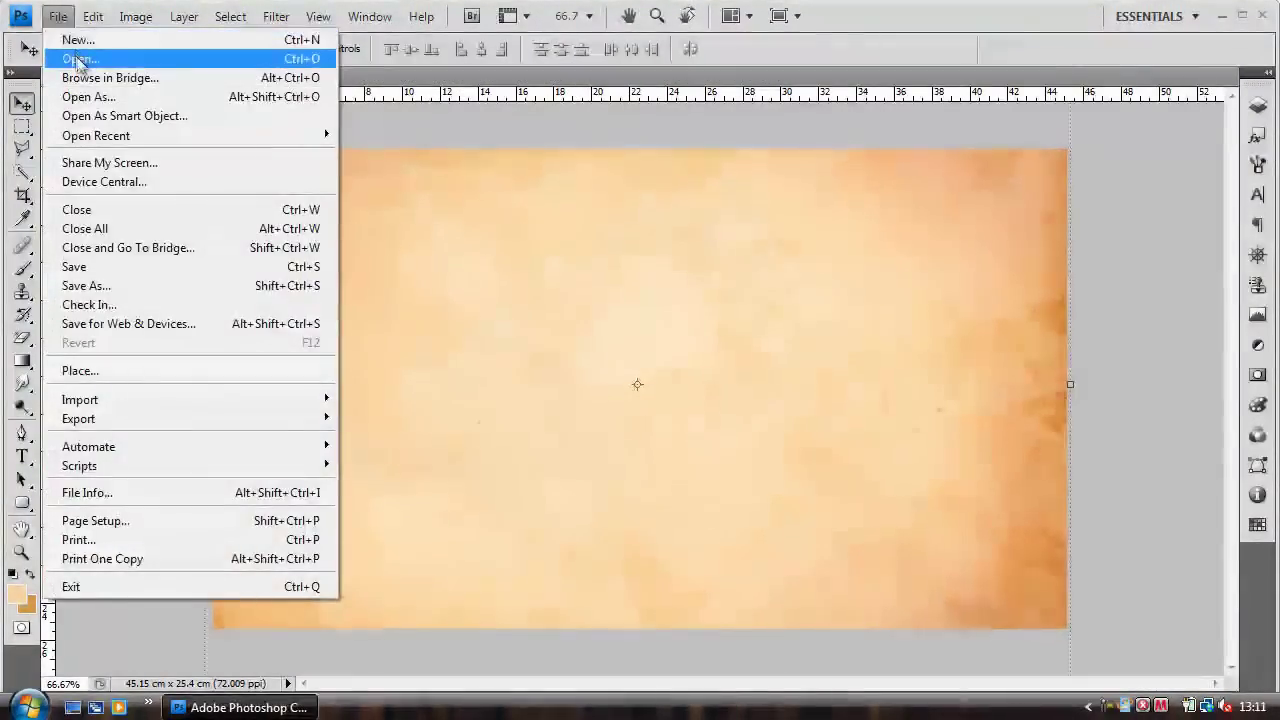
Step: Open the letter images E, O0152, R, R0152 and T together
left_click(57, 54)
scroll(600, 250, "down", 5)
left_click(515, 337)
left_click(507, 318)
scroll(507, 318, "down", 2)
left_click(500, 317, "ctrl")
left_click(490, 374, "ctrl")
left_click(500, 392, "ctrl")
scroll(520, 385, "down", 2)
left_click(488, 336, "ctrl")
key("Return")
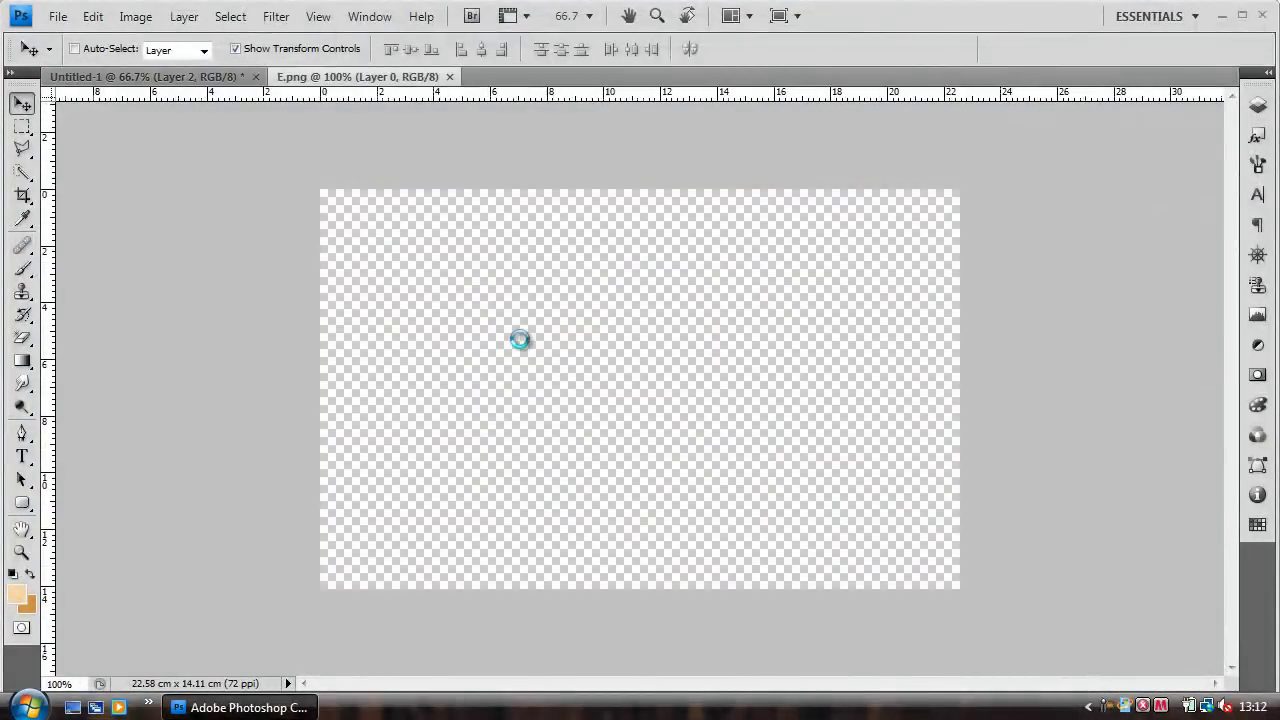
Step: Bring the blue R and purple E into the paper document, with E beneath R
mouse_move(172, 84)
left_mouse_down()
mouse_move(605, 327)
mouse_move(454, 303)
left_mouse_up()
left_click(330, 76)
left_click_drag(600, 380, 557, 334)
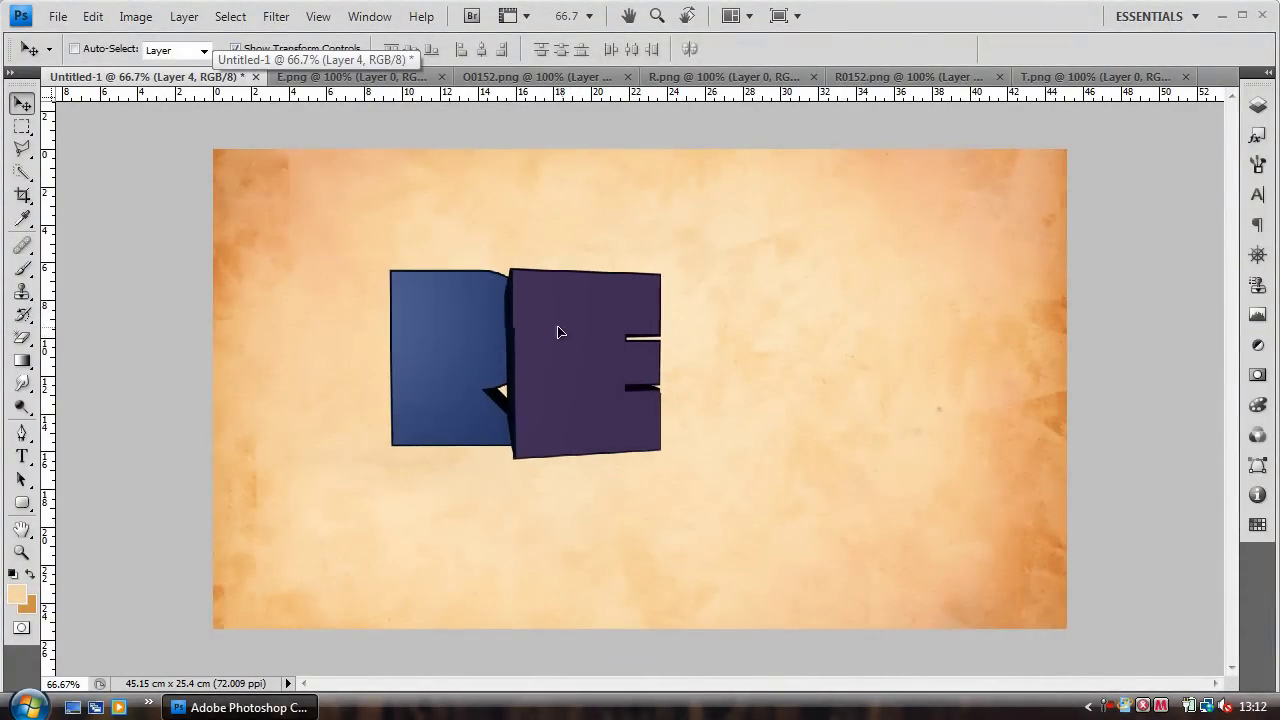
left_click(1258, 105)
left_click_drag(940, 170, 943, 210)
Step: Add the blue T and orange R beside them, order the layers, and shift RETR left
left_click(1025, 77)
left_click_drag(640, 390, 675, 318)
left_click(725, 77)
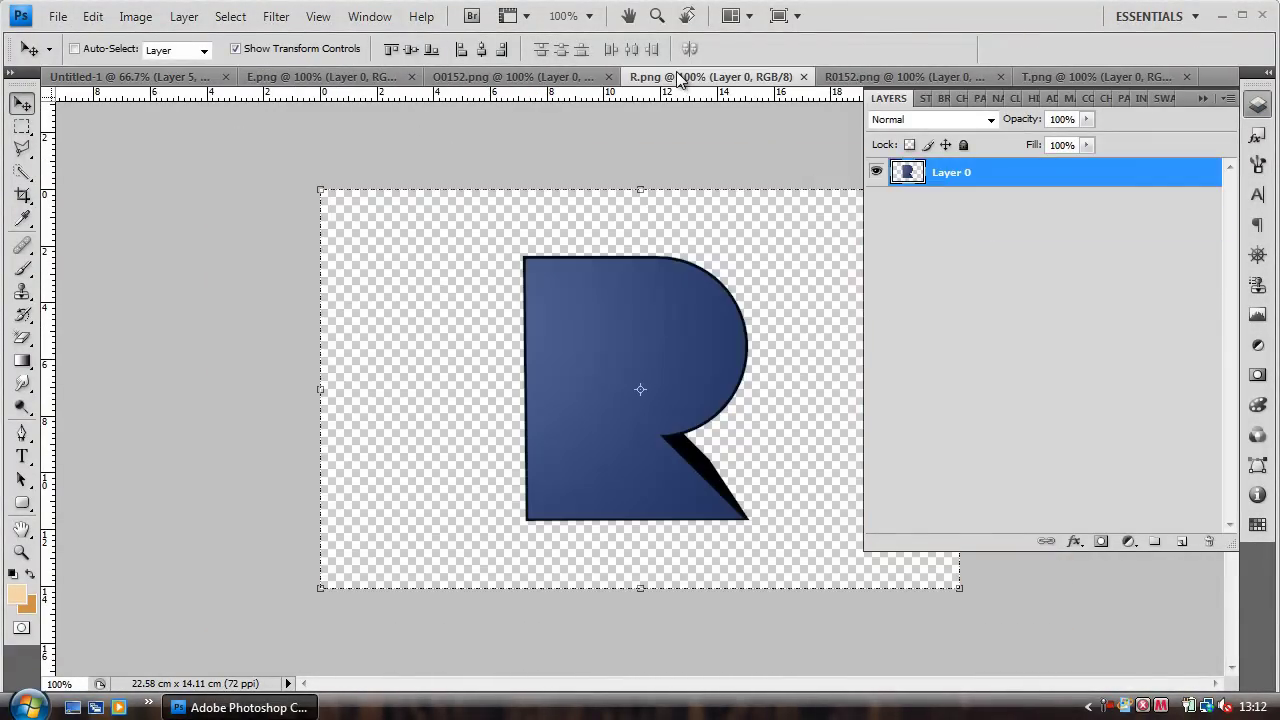
left_click(908, 77)
mouse_move(640, 385)
left_mouse_down()
mouse_move(648, 345)
mouse_move(828, 314)
left_mouse_up()
left_click(1258, 105)
left_click_drag(951, 223, 1066, 260)
left_click(1260, 107)
left_click_drag(810, 329, 753, 342)
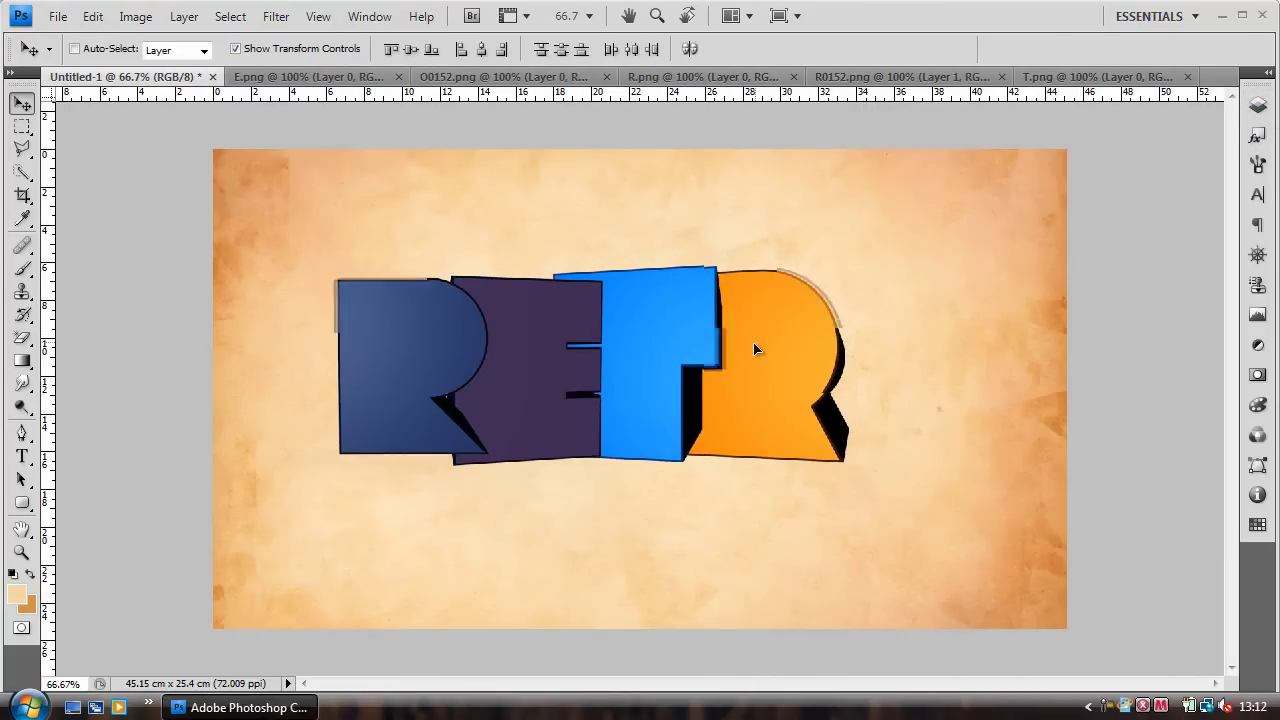
Step: Add the green O beneath the orange R layer and centre all five letters on the paper
left_click(510, 77)
mouse_move(640, 300)
left_mouse_down()
mouse_move(620, 298)
mouse_move(943, 349)
left_mouse_up()
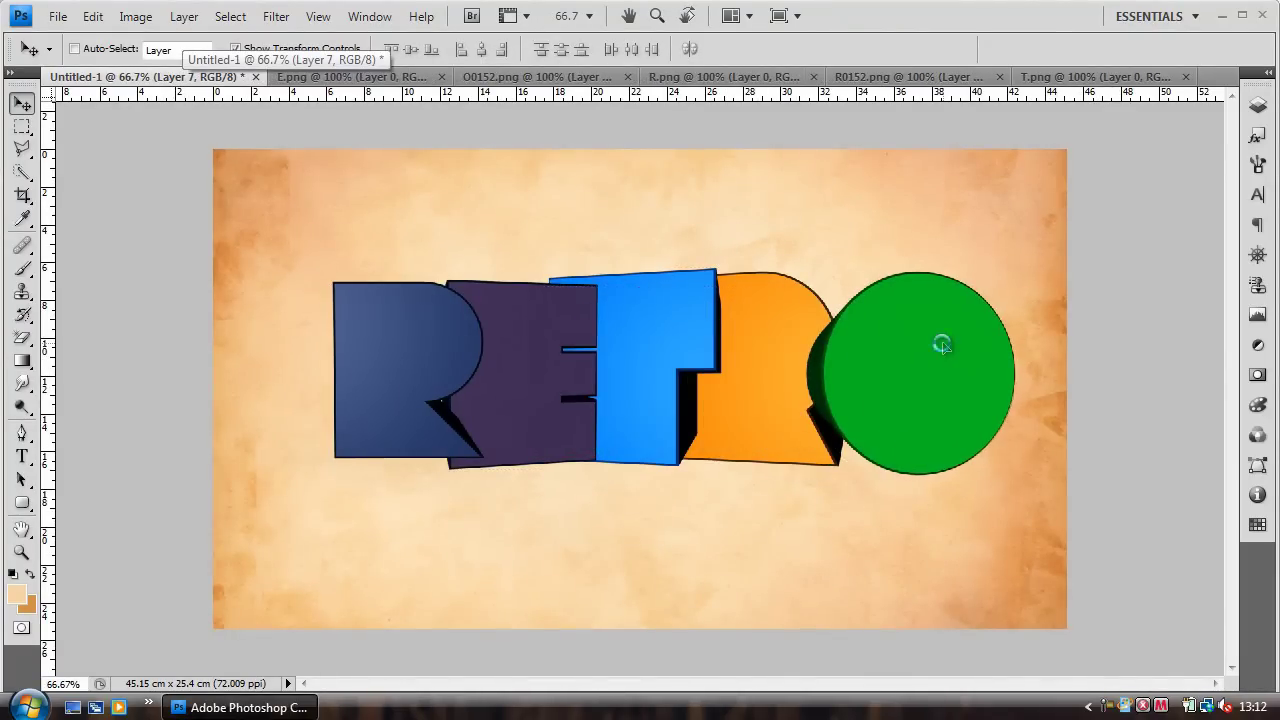
left_click(1258, 105)
left_click_drag(1166, 171, 1100, 280)
left_click(1100, 171, "shift")
left_click(1258, 105)
left_click_drag(857, 340, 833, 340)
Step: Try tilting the green O, then cancel the transform
left_click(1258, 105)
left_click(951, 275)
left_click(1258, 105)
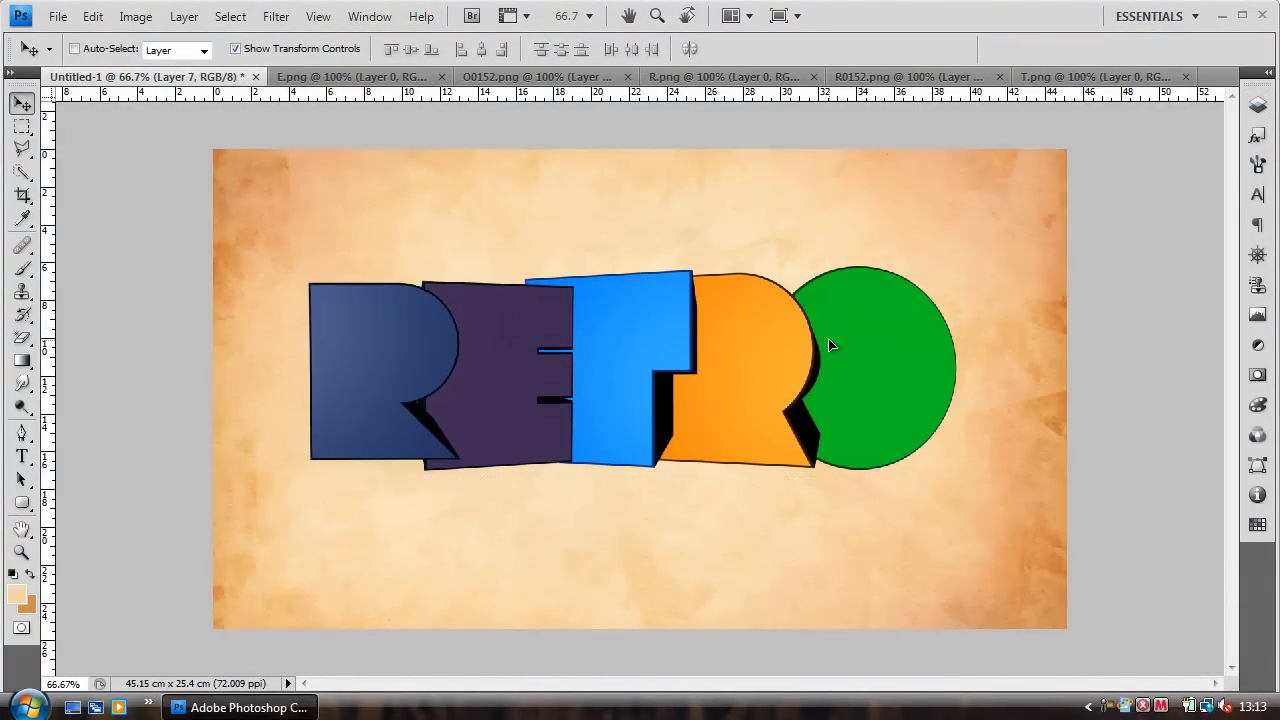
left_click_drag(990, 329, 985, 400)
key("Escape")
Step: Merge all five letter layers into one and nudge the RETRO word slightly right
left_click(1258, 105)
left_click(925, 172, "shift")
key("ctrl+e")
left_click_drag(905, 294, 911, 297)
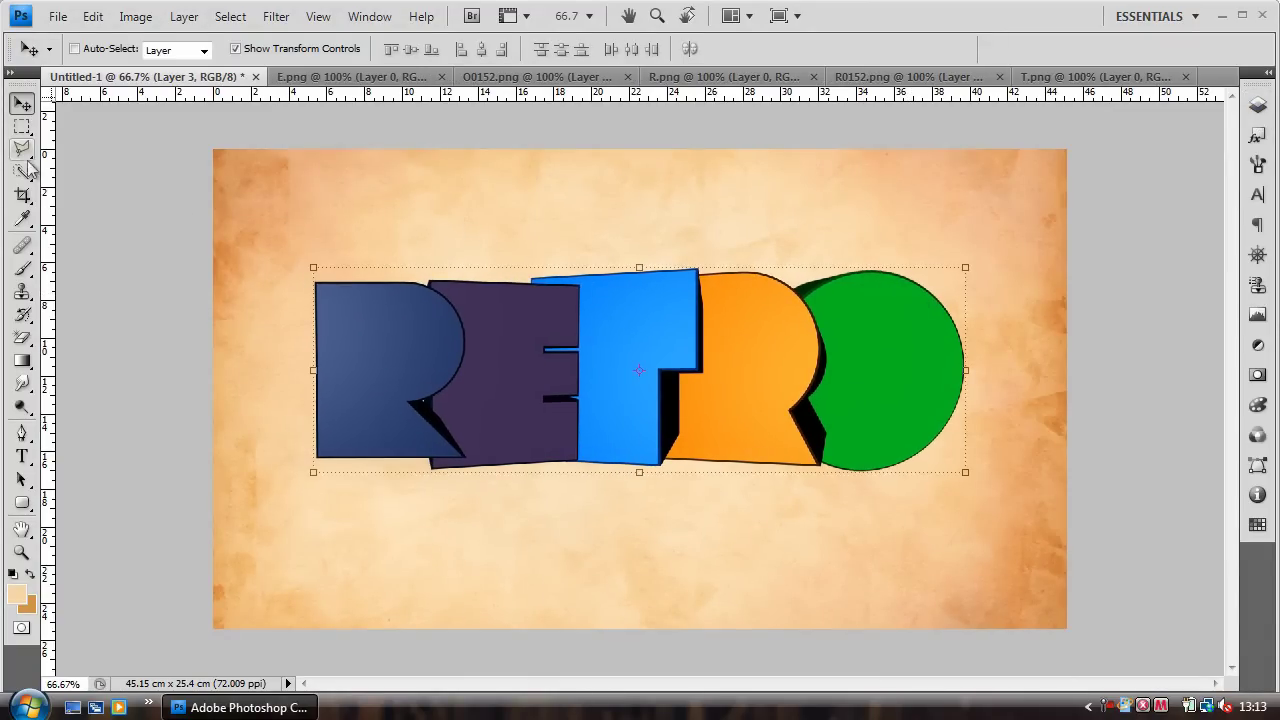
left_click(22, 503)
Step: On a new layer, draw a tall black bar above the E and copy it twice to the right
left_click(1258, 105)
left_click(1186, 541)
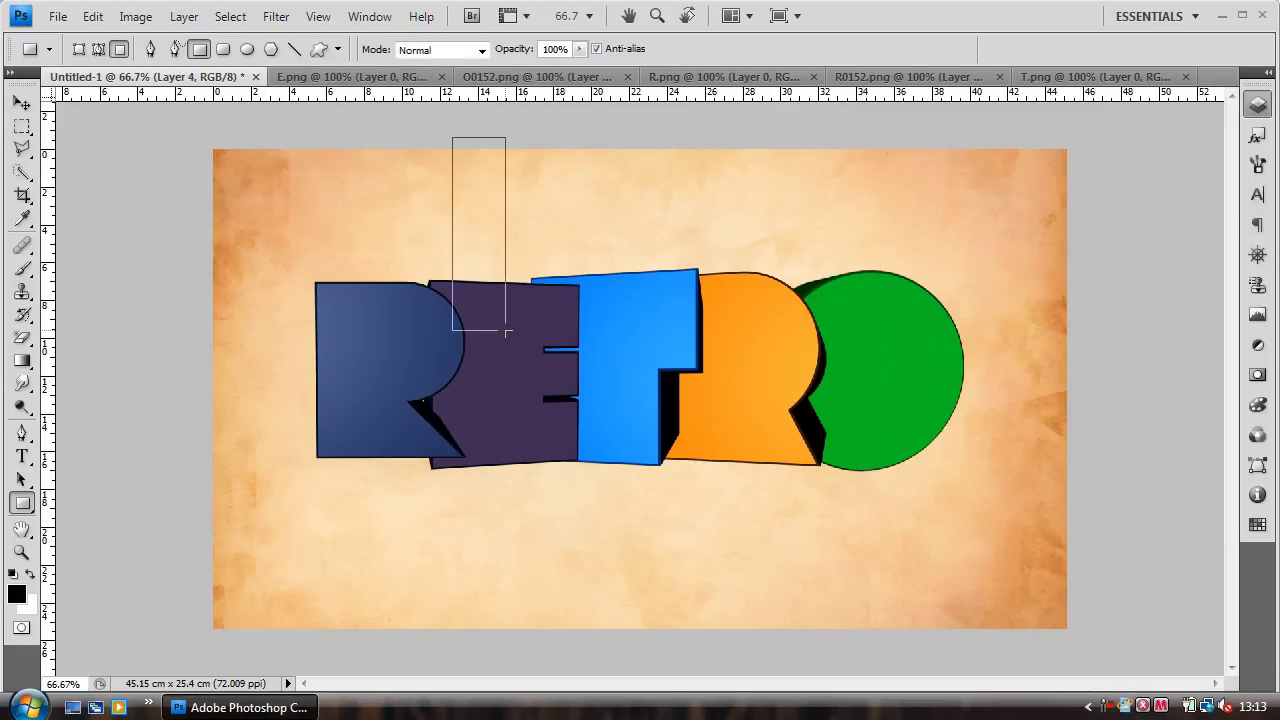
left_click_drag(506, 331, 516, 334)
left_click(24, 104)
key("m")
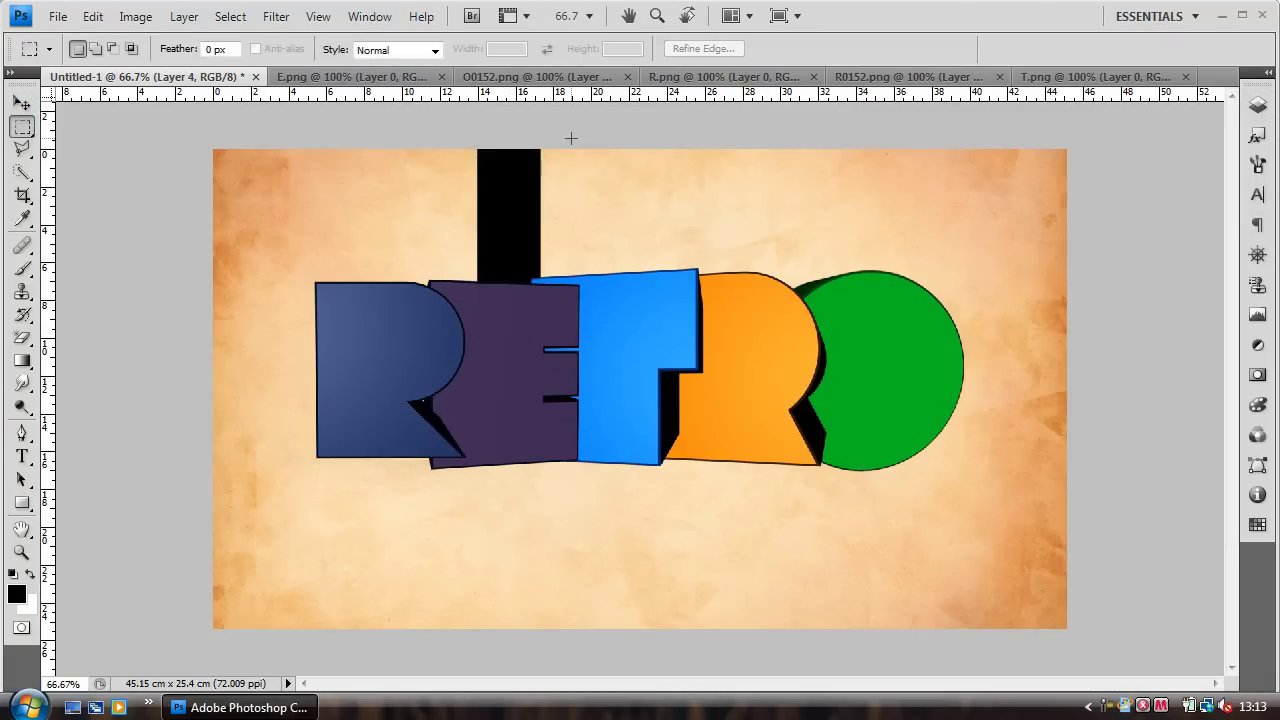
key("u")
key("v")
left_click_drag(520, 180, 767, 168)
Step: Duplicate the three bars, move the copies below the letters and stretch them to the page bottom
key("F7")
left_click(978, 223, "shift")
left_click(978, 249, "shift")
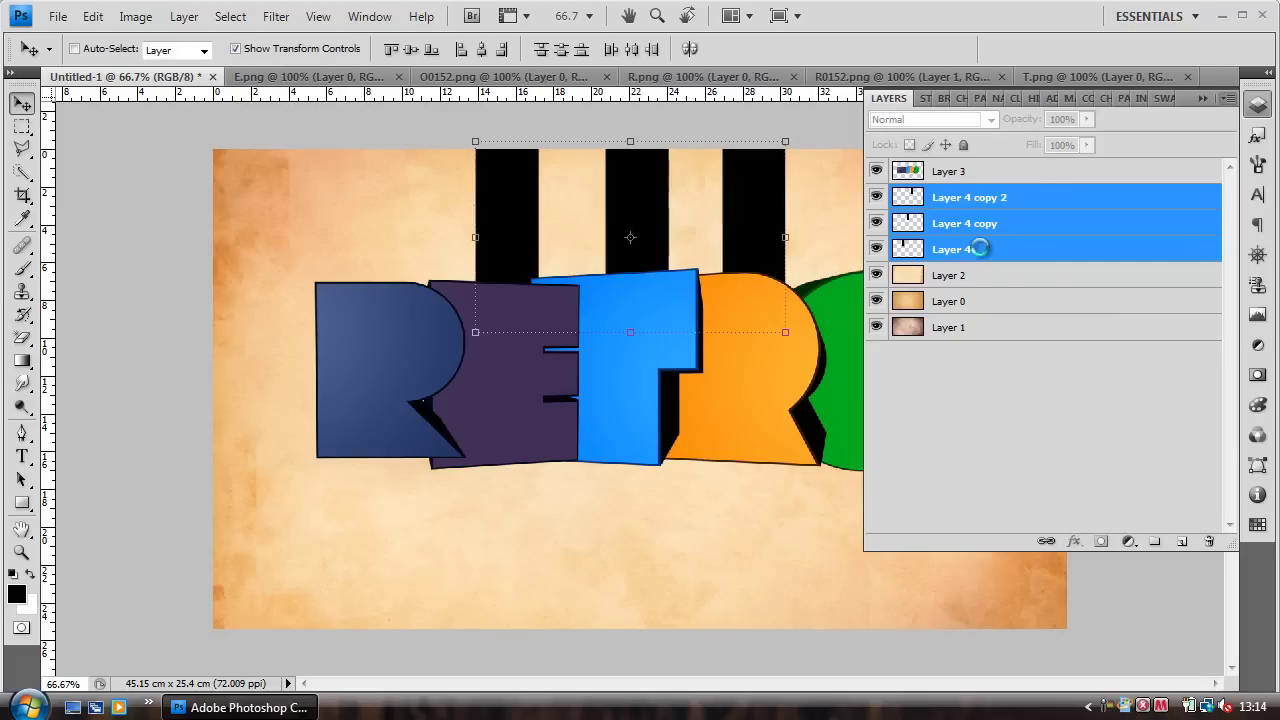
key("ctrl+j")
key("F7")
left_click_drag(748, 197, 748, 465)
key("ctrl+t")
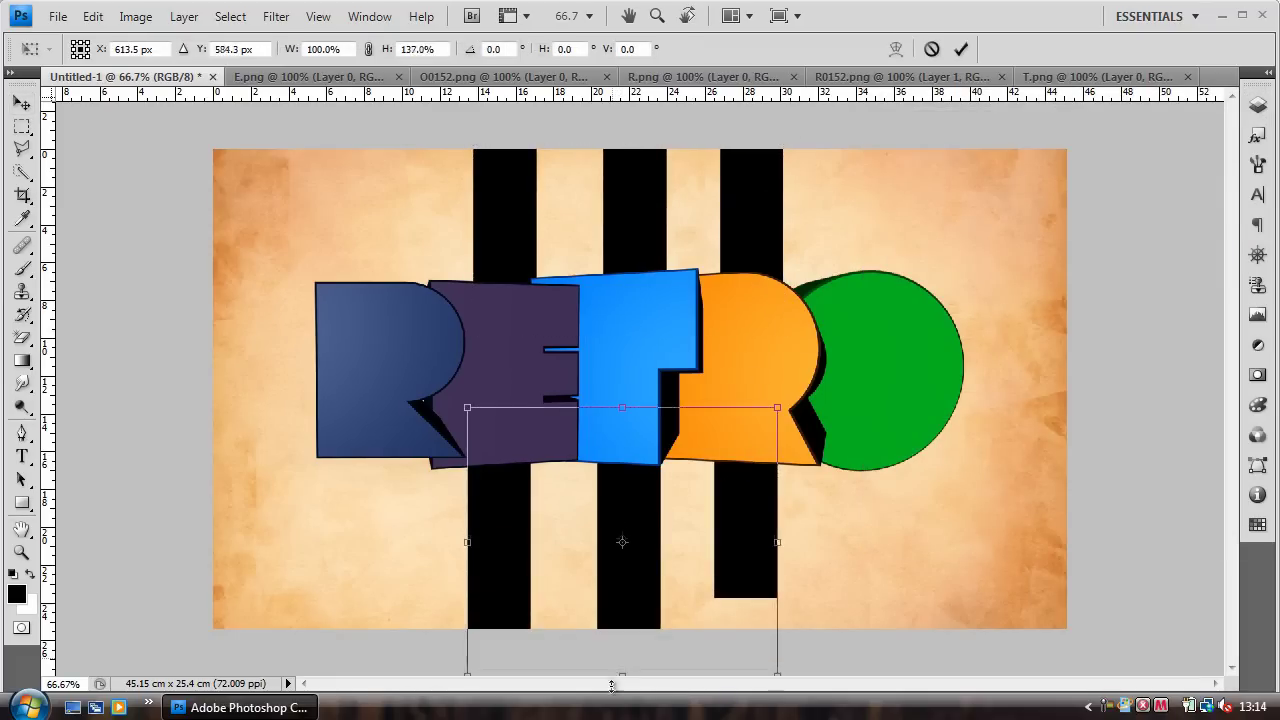
left_click_drag(622, 671, 622, 699)
key("Return")
Step: Apply a perspective transform flaring the bars wider toward the bottom
key("ctrl+t")
right_click(628, 400)
left_click(668, 598)
left_click_drag(777, 646, 822, 642)
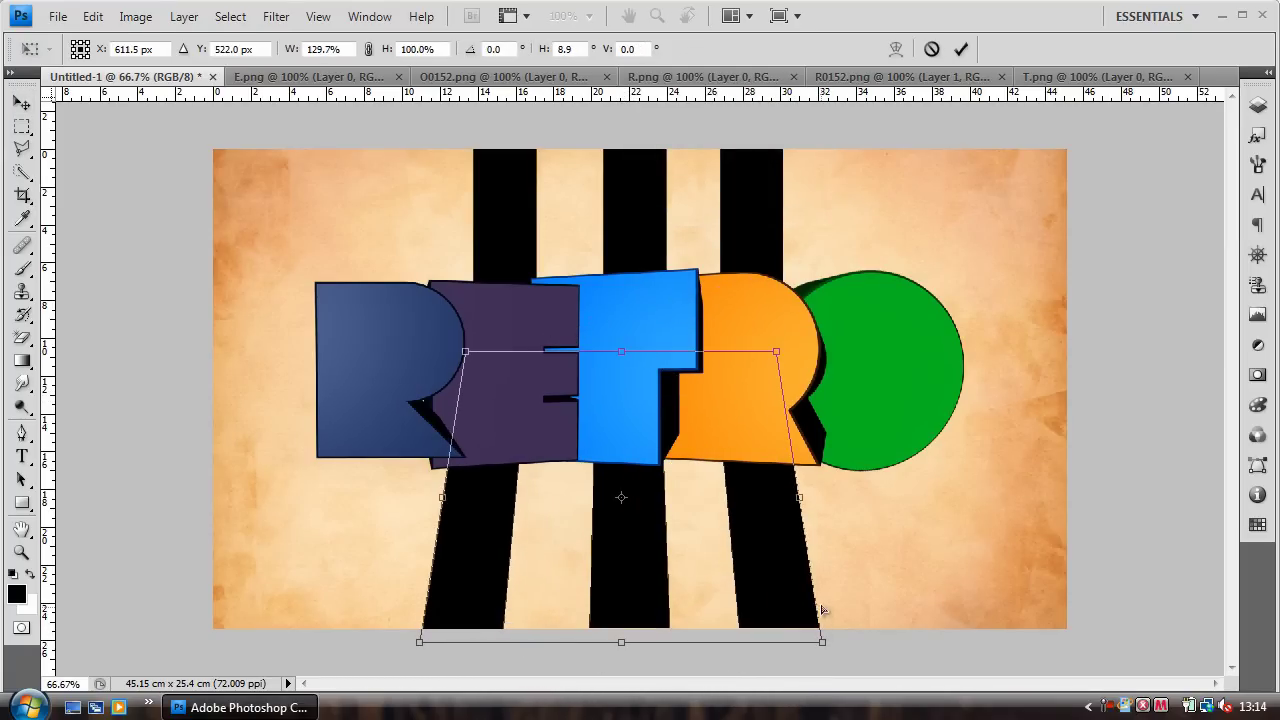
key("Return")
Step: Apply a second perspective transform spreading the stripes' bottom ends further apart
key("ctrl+t")
right_click(768, 563)
left_click(820, 374)
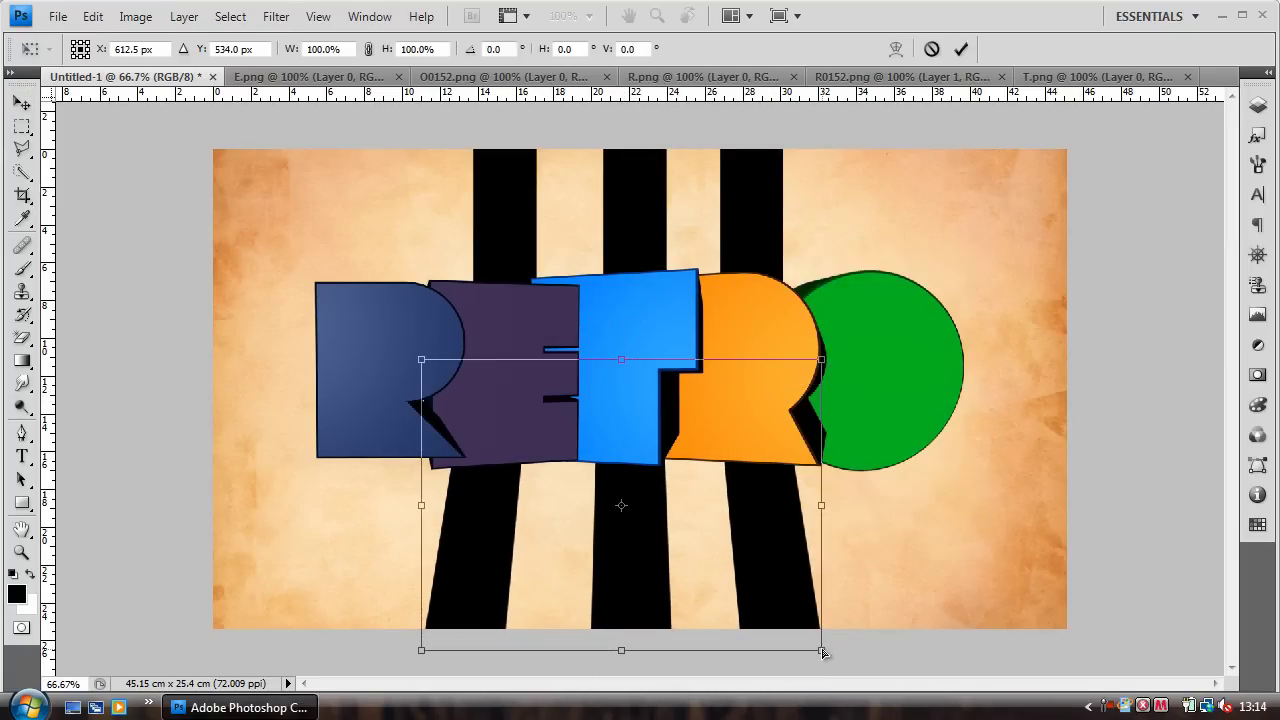
left_click_drag(820, 647, 812, 650)
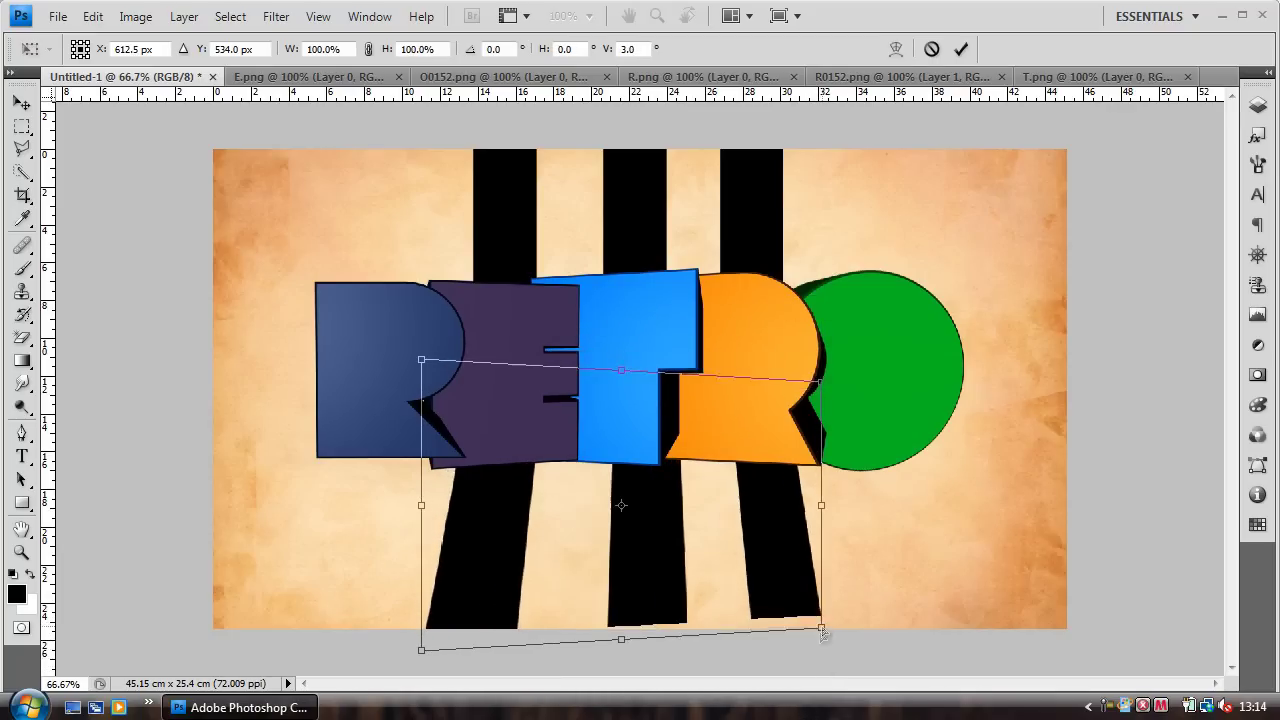
left_click_drag(812, 650, 904, 650)
key("Return")
left_click(1258, 105)
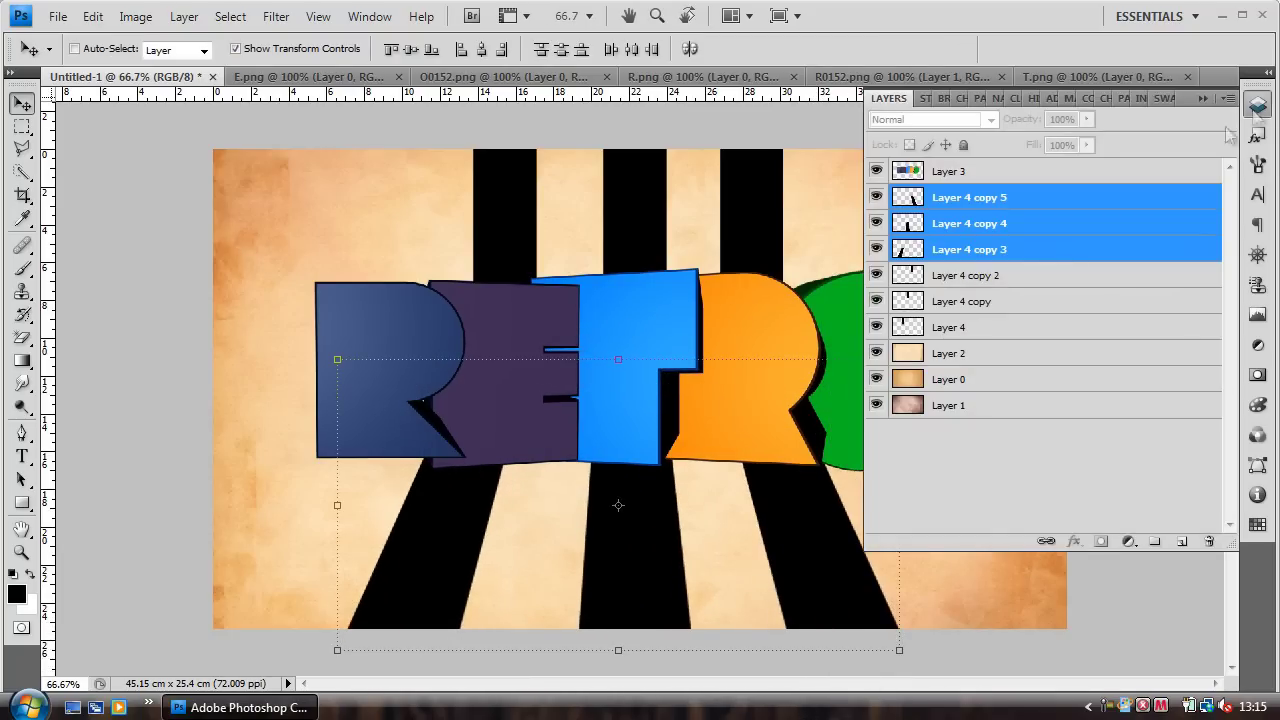
Step: Give stripe Layer 4 copy 3 a red Color Overlay and lower its opacity
left_click(1000, 223, "ctrl")
left_click(1000, 249, "ctrl")
left_click(992, 276, "ctrl")
left_click(992, 276, "ctrl")
left_click(975, 223)
left_click(975, 249)
double_click(1100, 249)
left_click(763, 395)
left_click(1100, 204)
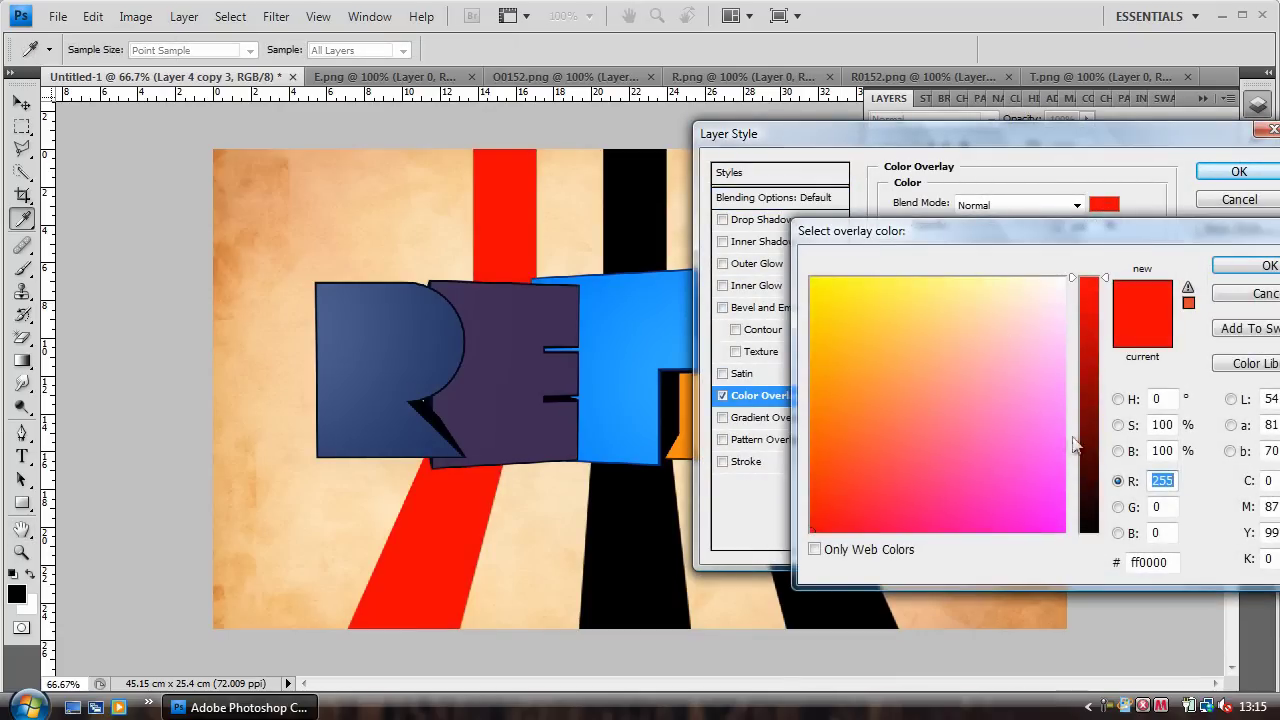
left_click(1089, 370)
key("Return")
key("Return")
left_click_drag(1087, 119, 1024, 150)
Step: Give stripe Layer 4 copy 4 a green Color Overlay at 40% opacity
left_click(1034, 220)
double_click(1034, 220)
left_click(1100, 204)
left_click_drag(900, 300, 806, 254)
left_click_drag(1088, 278, 1095, 577)
key("Return")
key("Return")
left_click(975, 287)
left_click(1066, 218)
left_click_drag(1087, 119, 1020, 145)
Step: Give stripe Layer 4 copy 5 a blue Color Overlay at 30% opacity
double_click(1034, 197)
left_click(760, 395)
left_click(1100, 204)
left_click_drag(1088, 320, 1088, 400)
key("Return")
key("Return")
left_click_drag(1087, 119, 1016, 140)
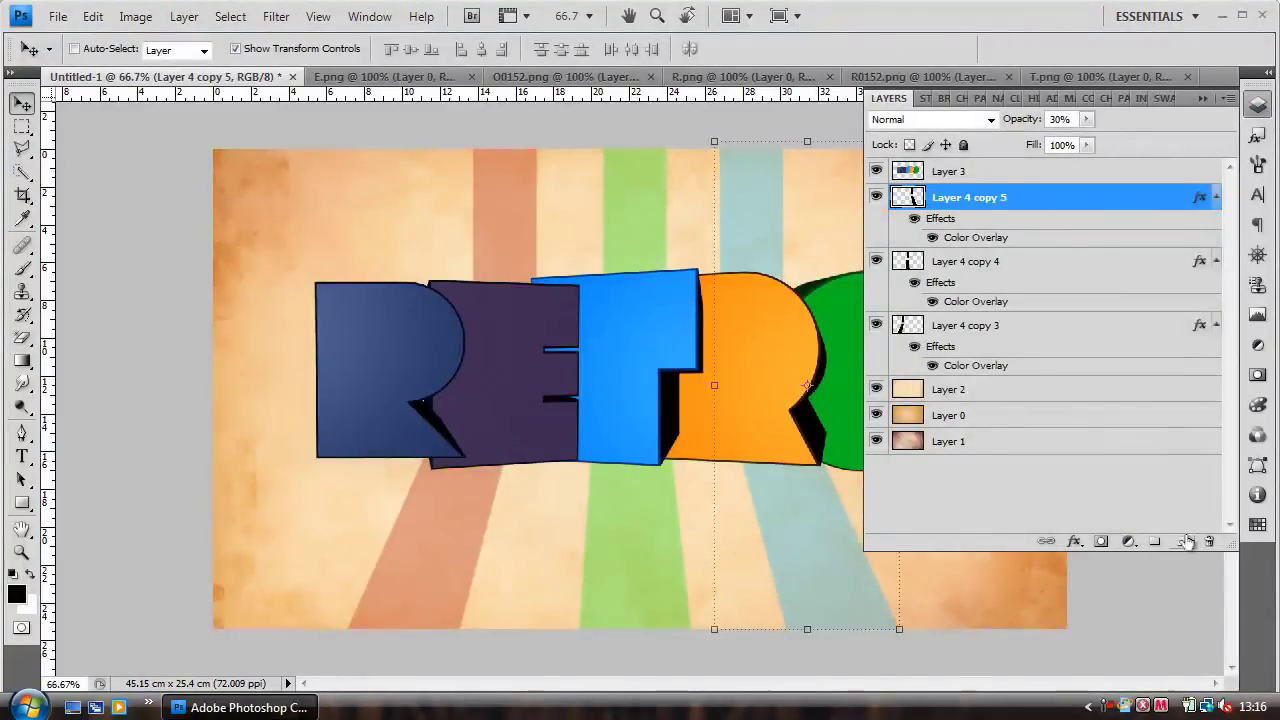
Step: Add a new empty Layer 4 above the stripes
left_click(1215, 288)
left_click(1150, 197)
left_click(22, 148)
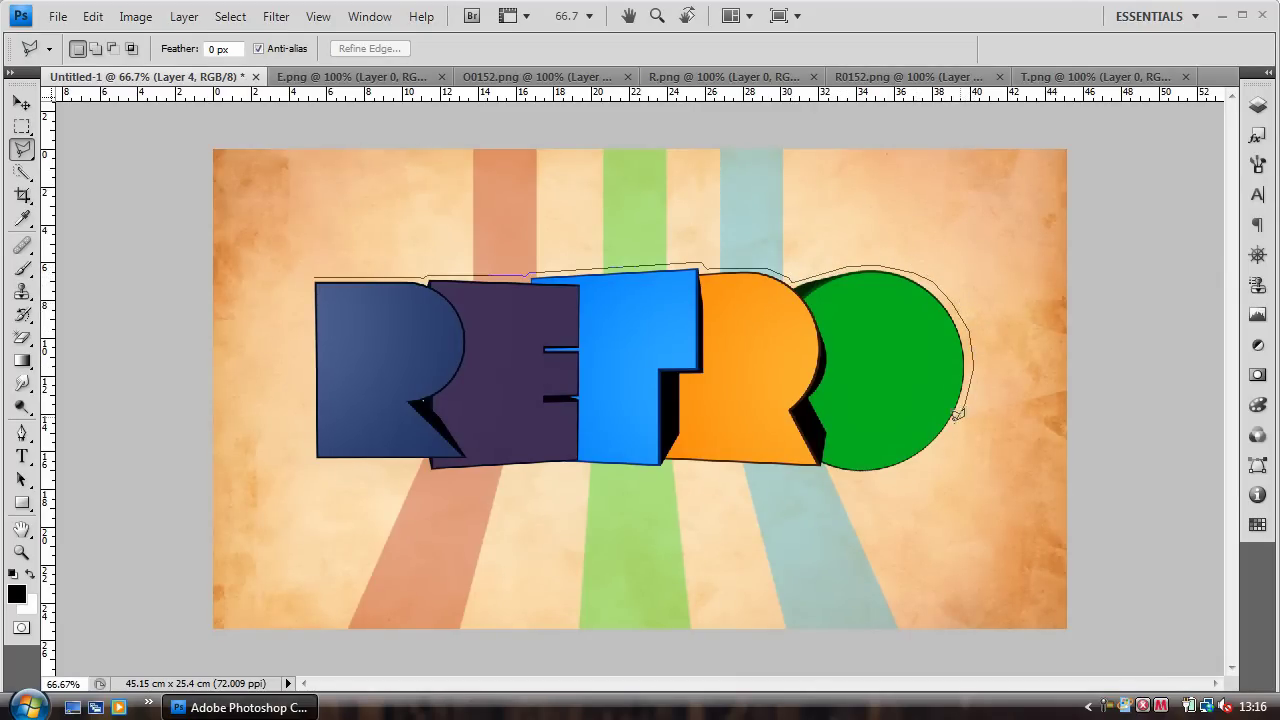
Step: Close the polygonal selection around RETRO and fill it black as a thick outline
left_click(316, 285)
left_click(22, 360)
left_click(90, 375)
Step: Add a Color Overlay layer style to the outline and create new empty Layer 5
left_click(600, 272)
left_click(22, 103)
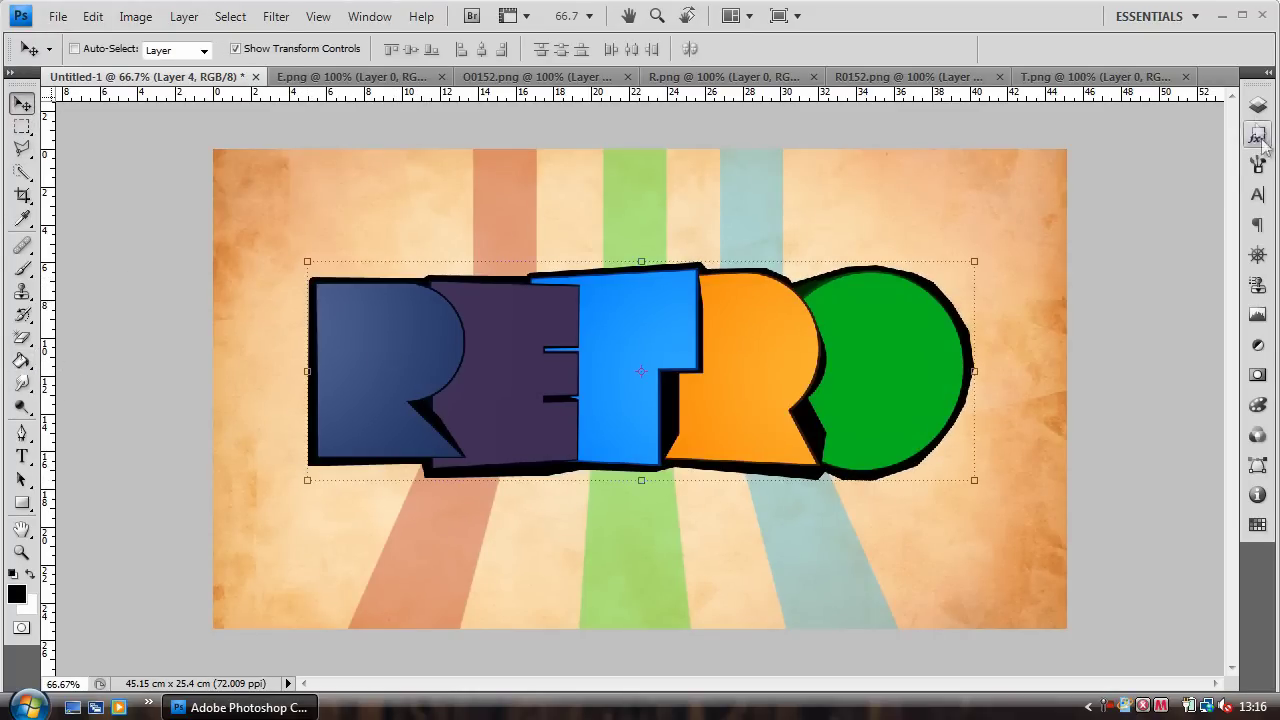
left_click(1257, 105)
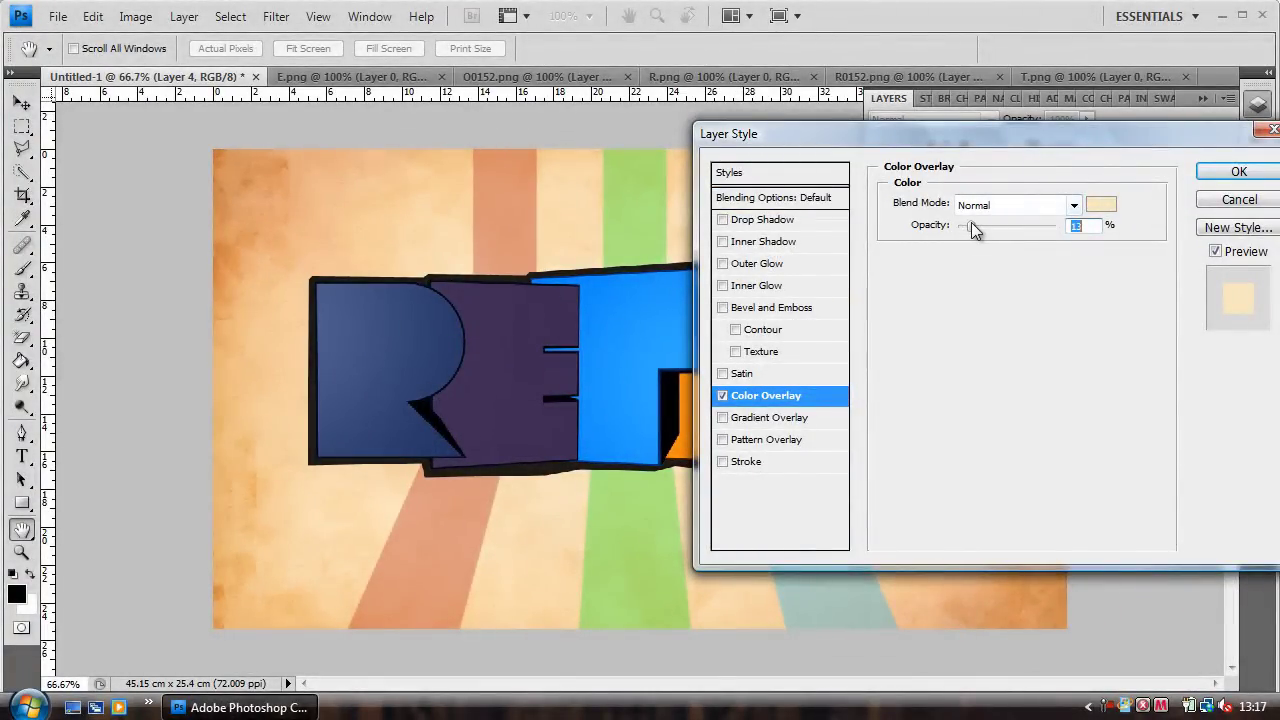
key("Return")
key("ctrl+shift+alt+n")
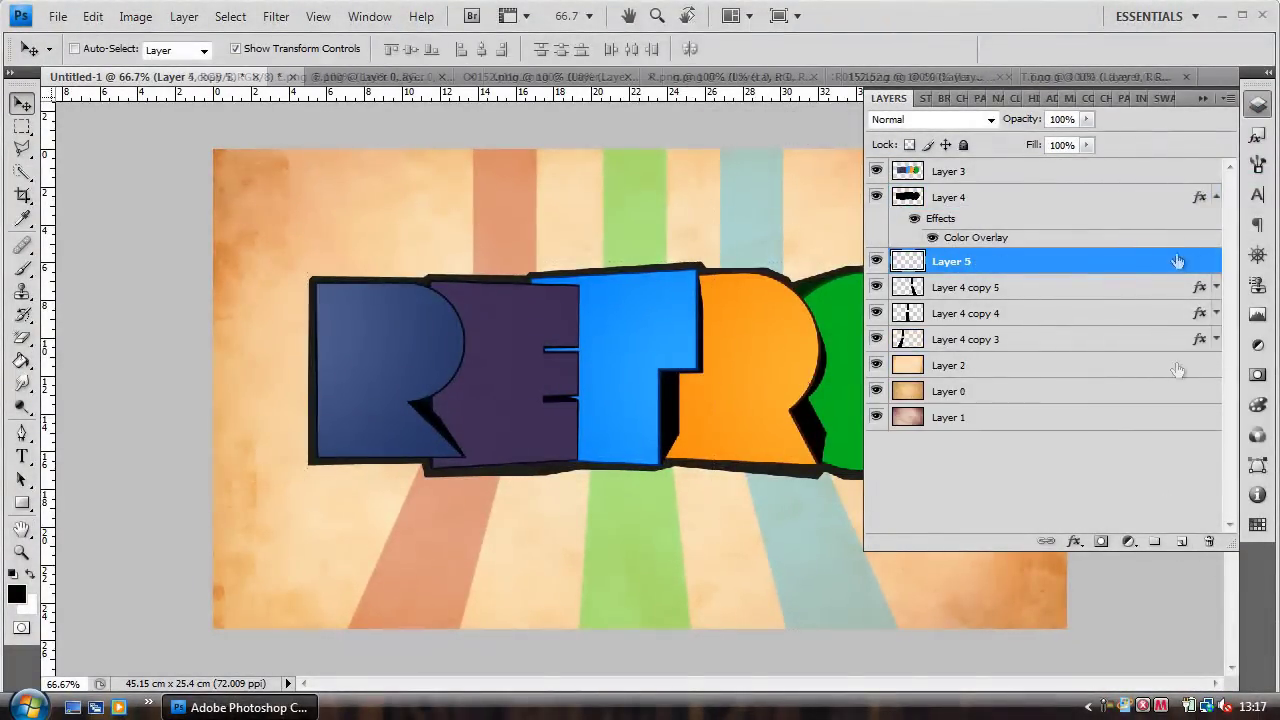
Step: Draw and fill a bar shape beside the O, setting its layer to 53% opacity
left_click(22, 148)
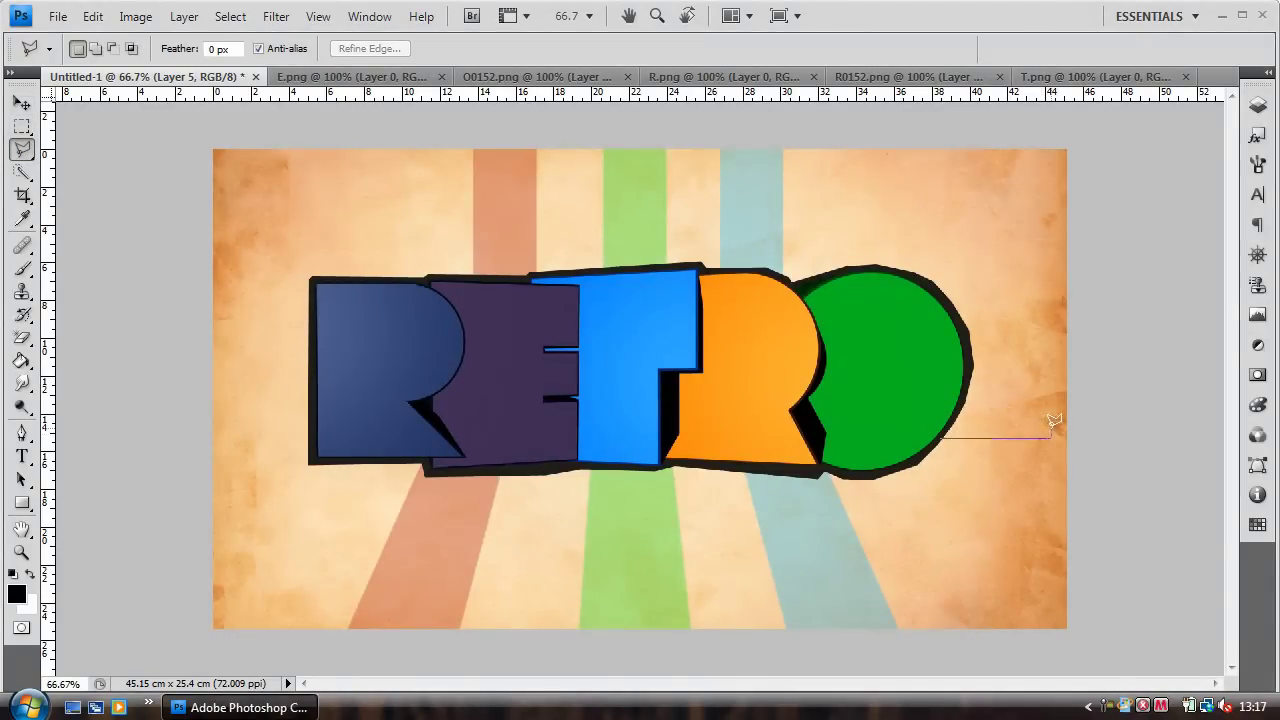
left_click(940, 436)
key("g")
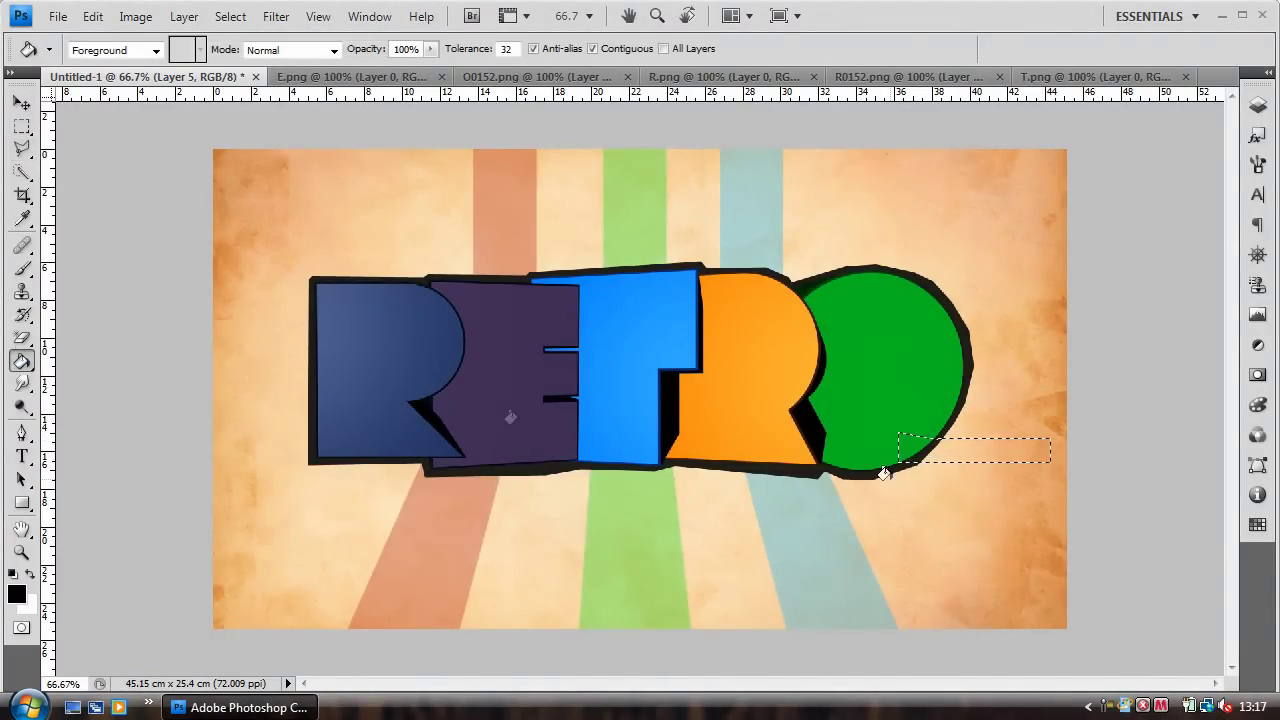
left_click(21, 104)
left_click(1258, 104)
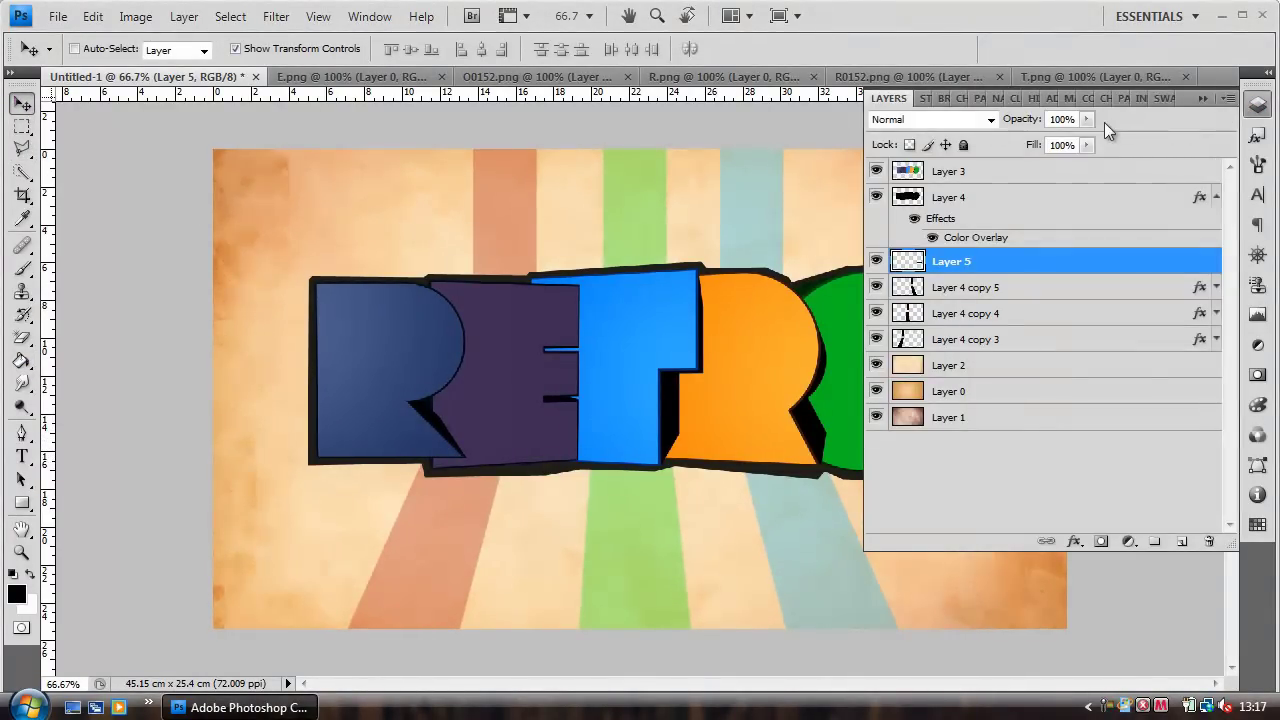
left_click(971, 445)
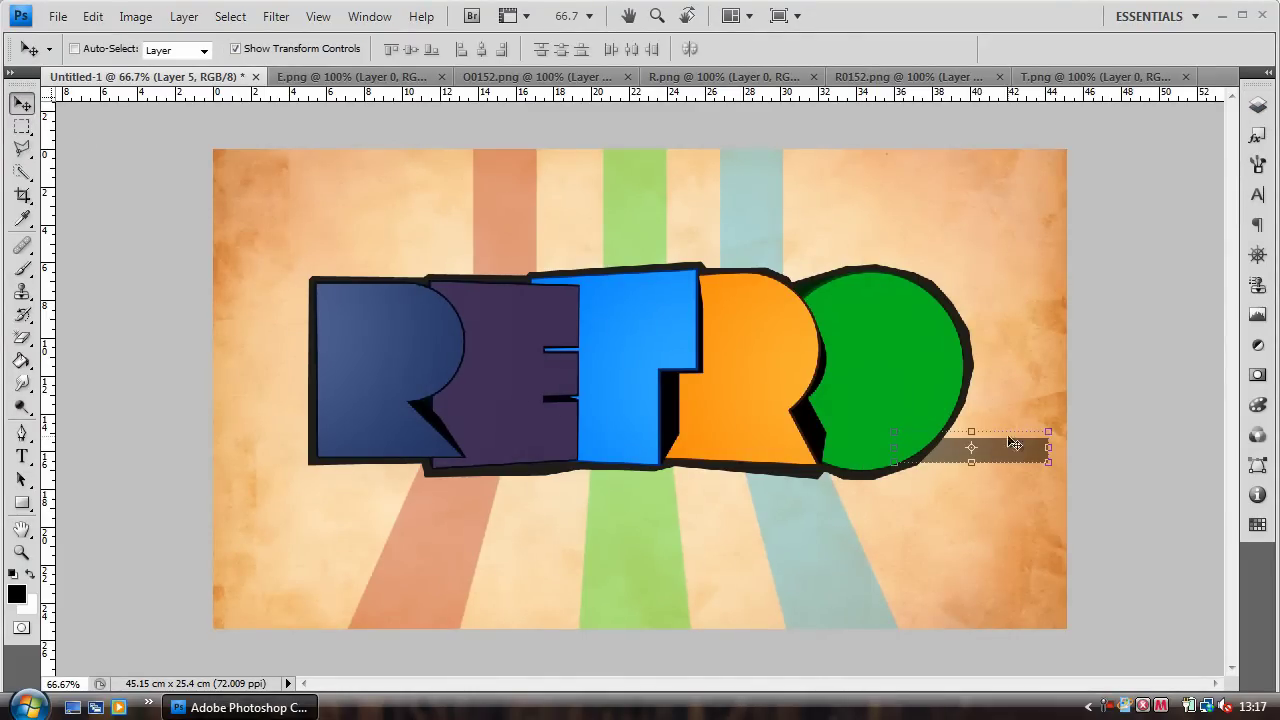
Step: Pick the 400 px and 71 px splatter brushes from the brush presets
key("b")
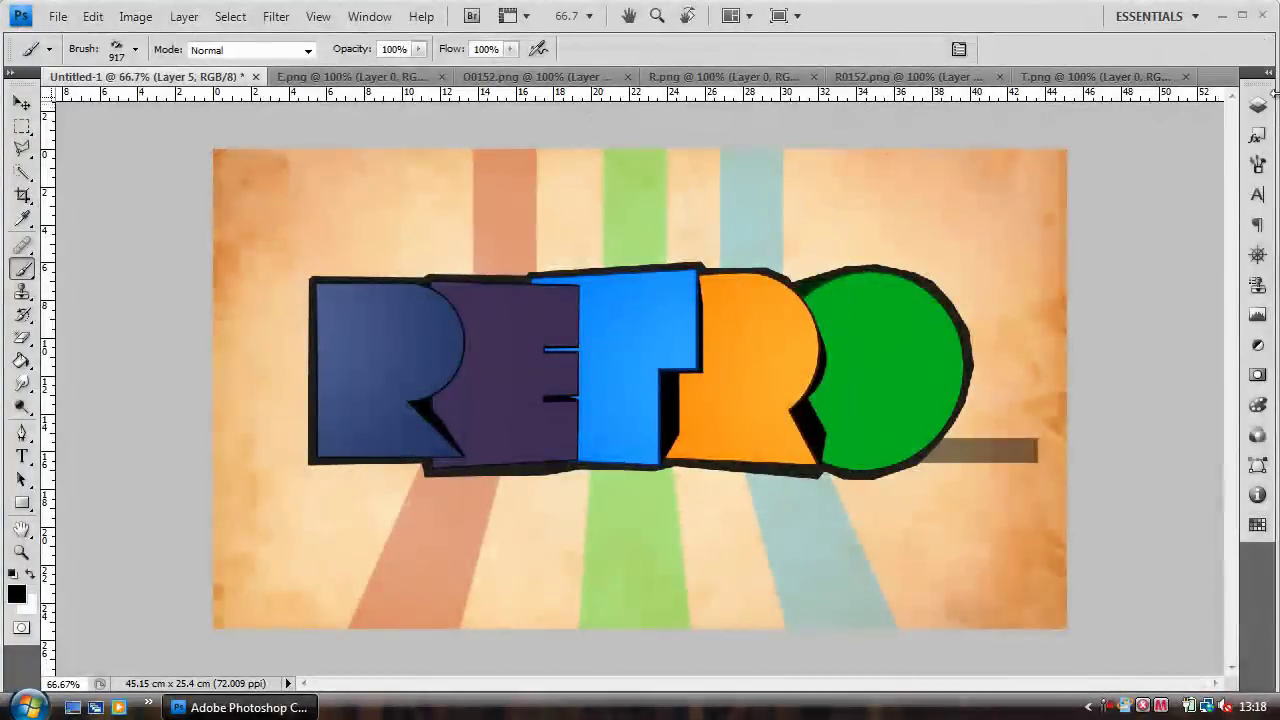
left_click(1258, 104)
left_click(136, 48)
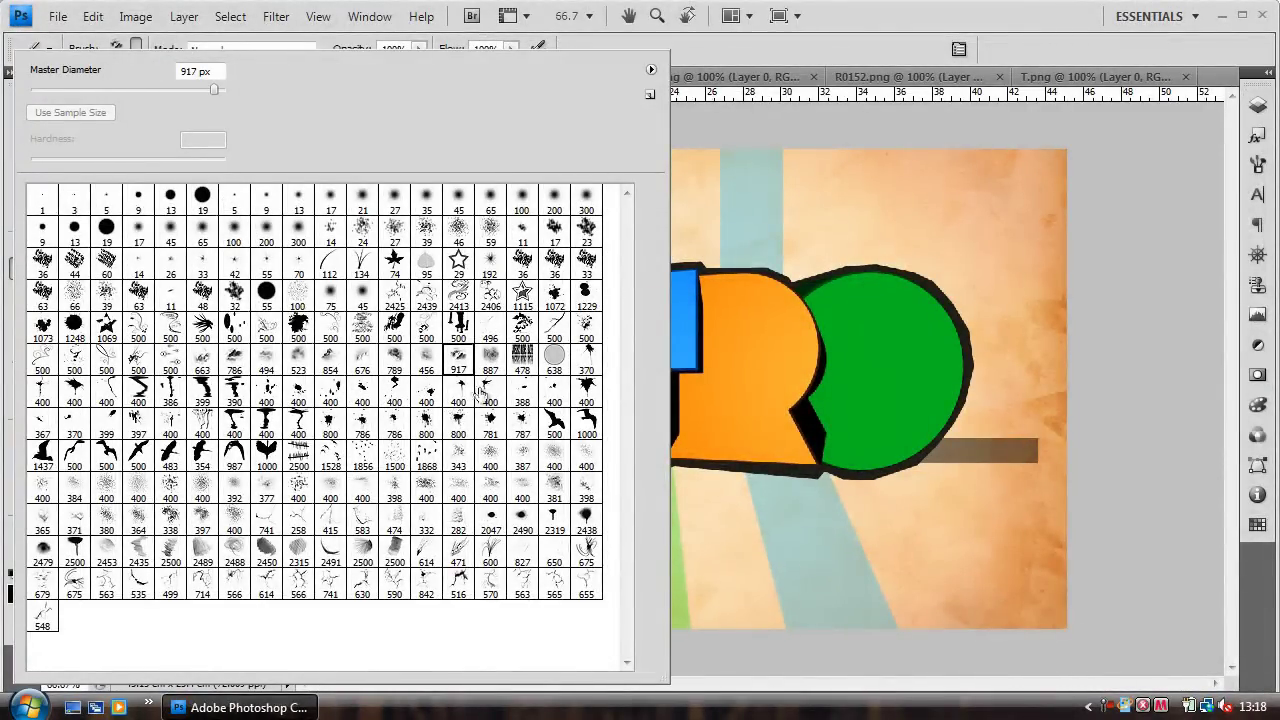
double_click(338, 494)
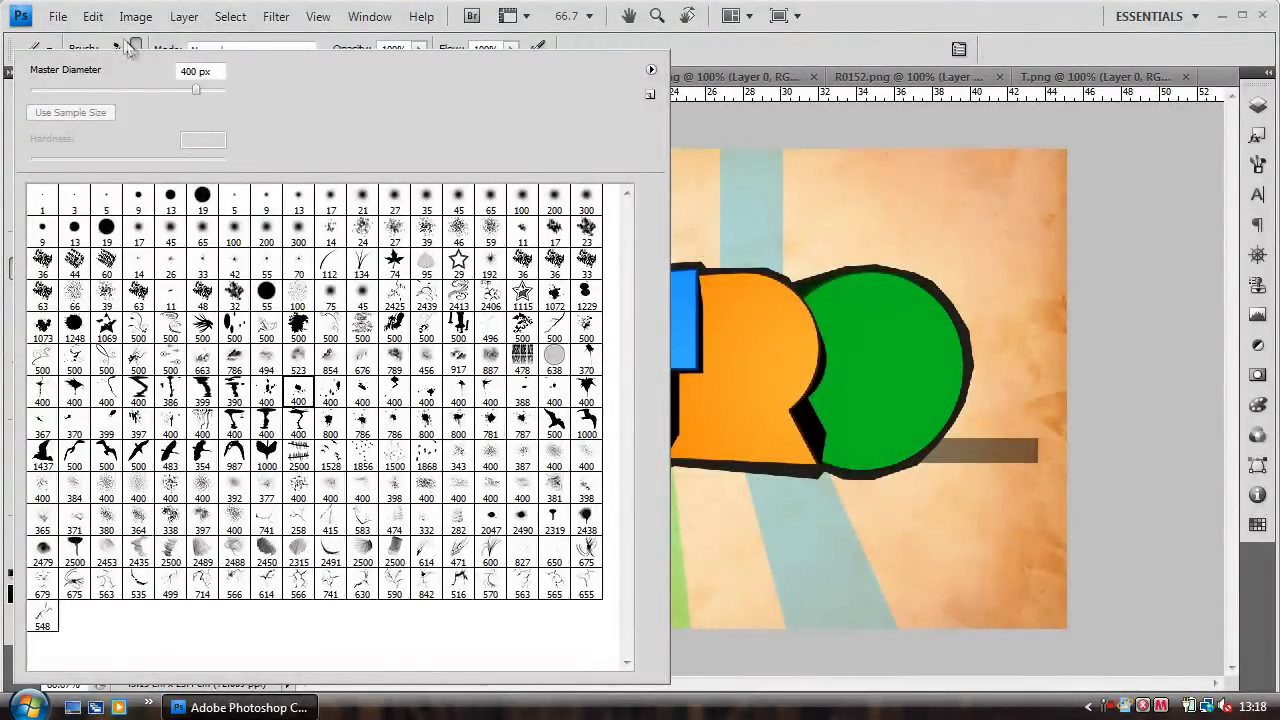
left_click(135, 49)
double_click(248, 185)
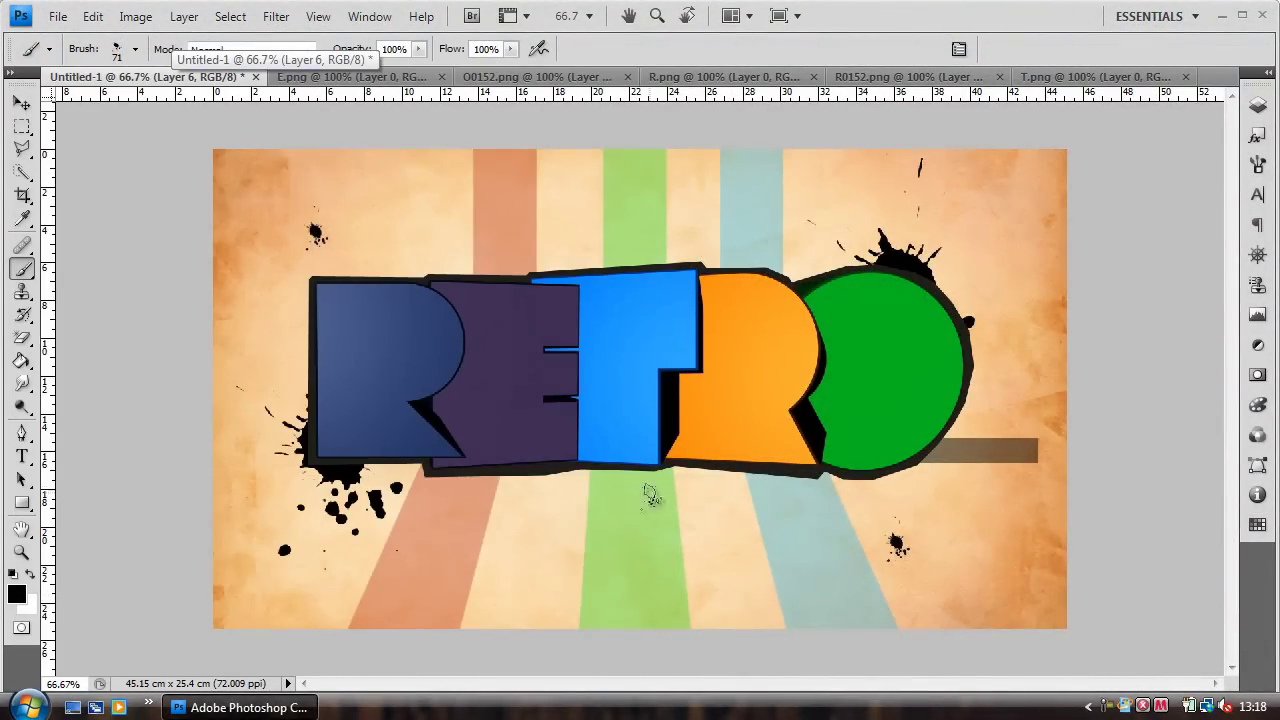
left_click(21, 103)
left_click(1258, 104)
Step: Set the BY ROBOT caption text to 30 pt and commit it
key("t")
key("ctrl+a")
left_click(397, 49)
left_click(400, 283)
left_click(397, 49)
left_click(400, 300)
left_click(22, 103)
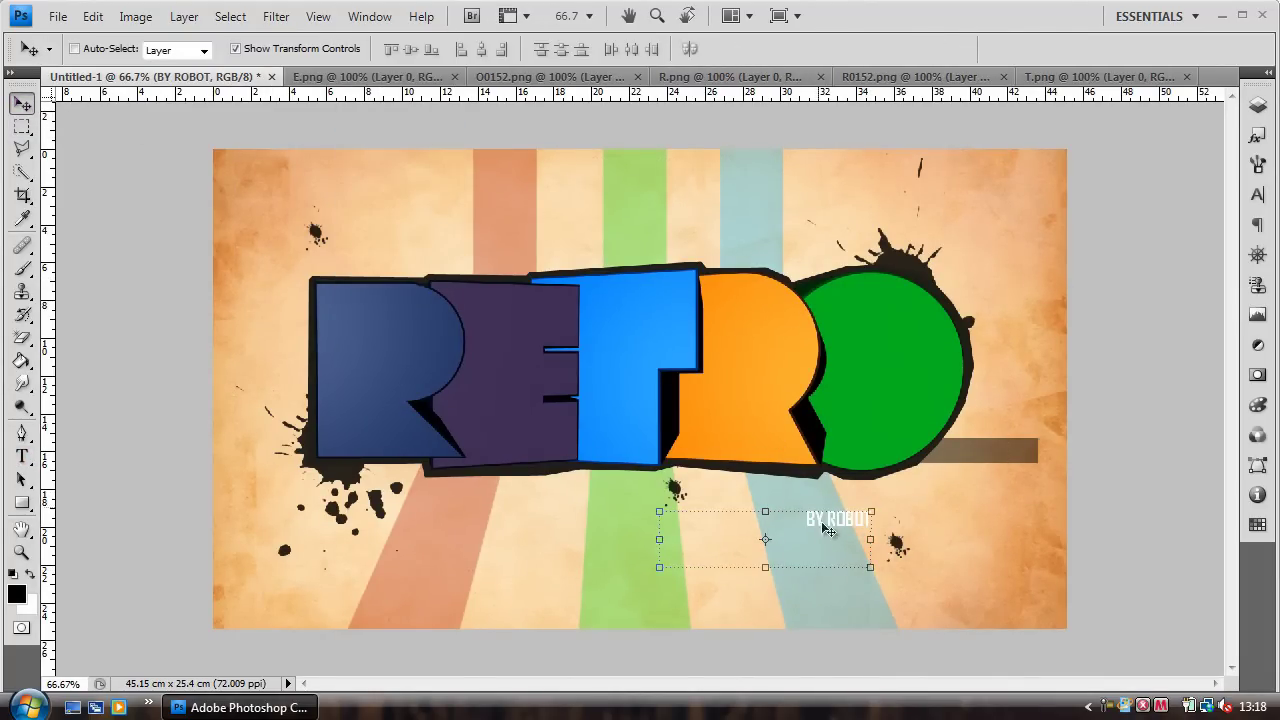
Step: Change the caption's blend mode from the Layers panel blend list
left_click(1258, 104)
left_click(929, 119)
left_click(900, 371)
left_click(960, 314)
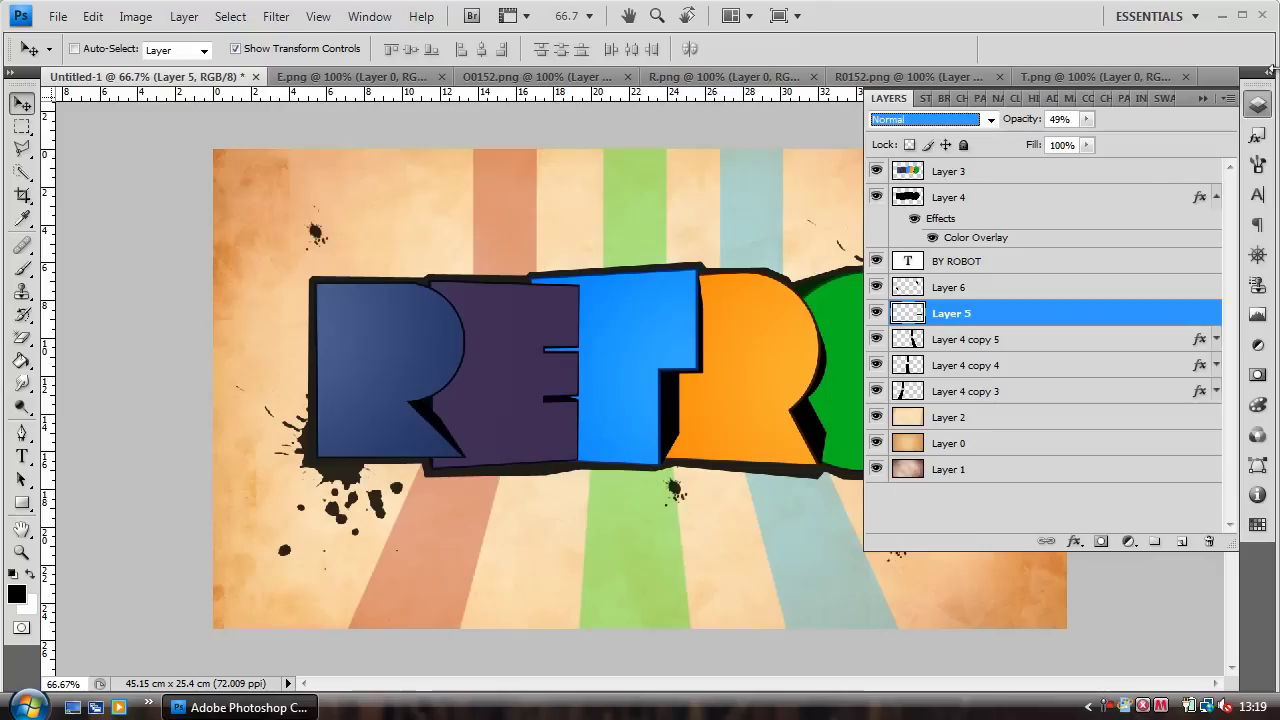
left_click(1258, 104)
Step: Set the BY ROBOT layer's blend mode to Normal and adjust its opacity
left_click(1258, 104)
left_click(1000, 261)
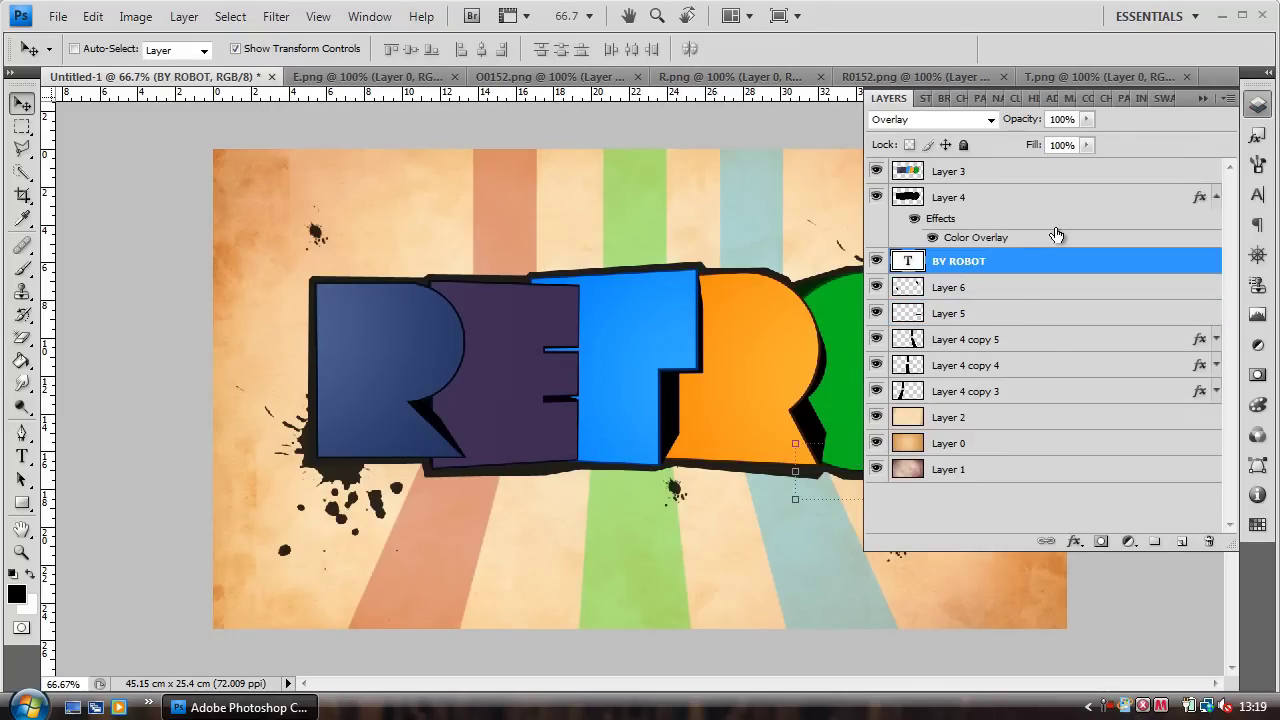
right_click(1080, 261)
left_click(929, 119)
left_click(932, 134)
left_click(22, 104)
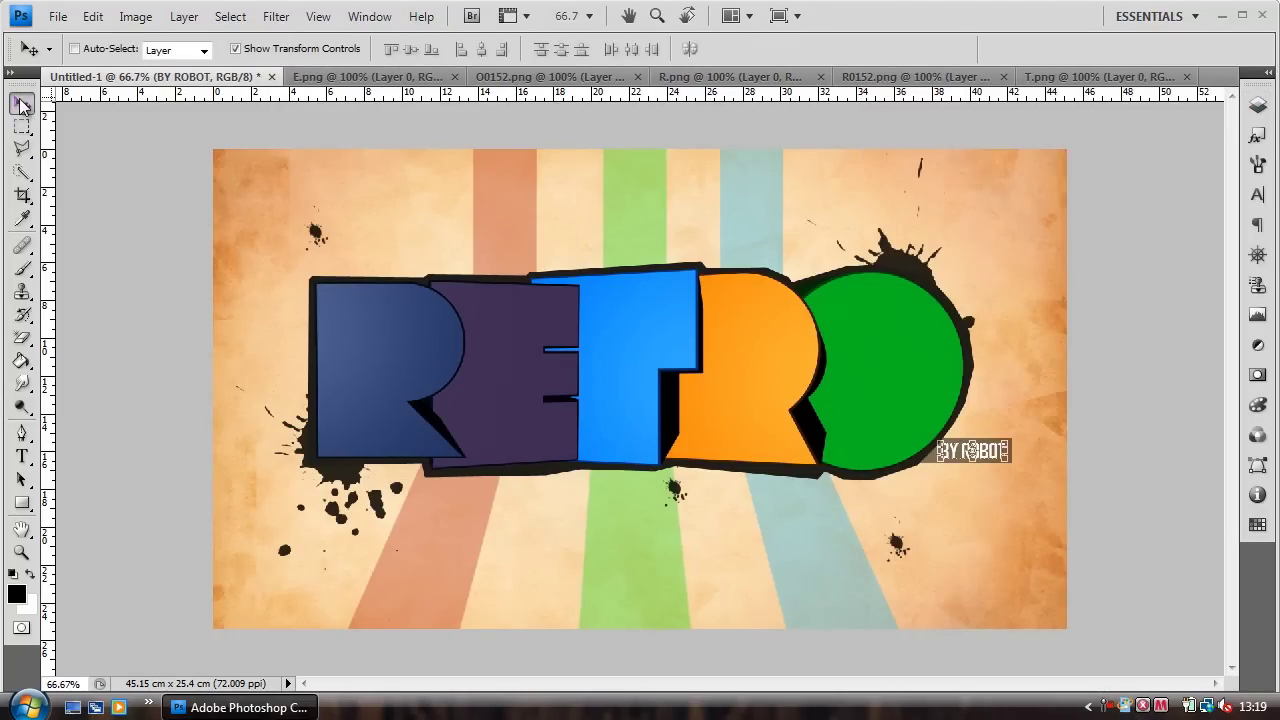
left_click(1258, 104)
left_click(1087, 119)
left_click(30, 110)
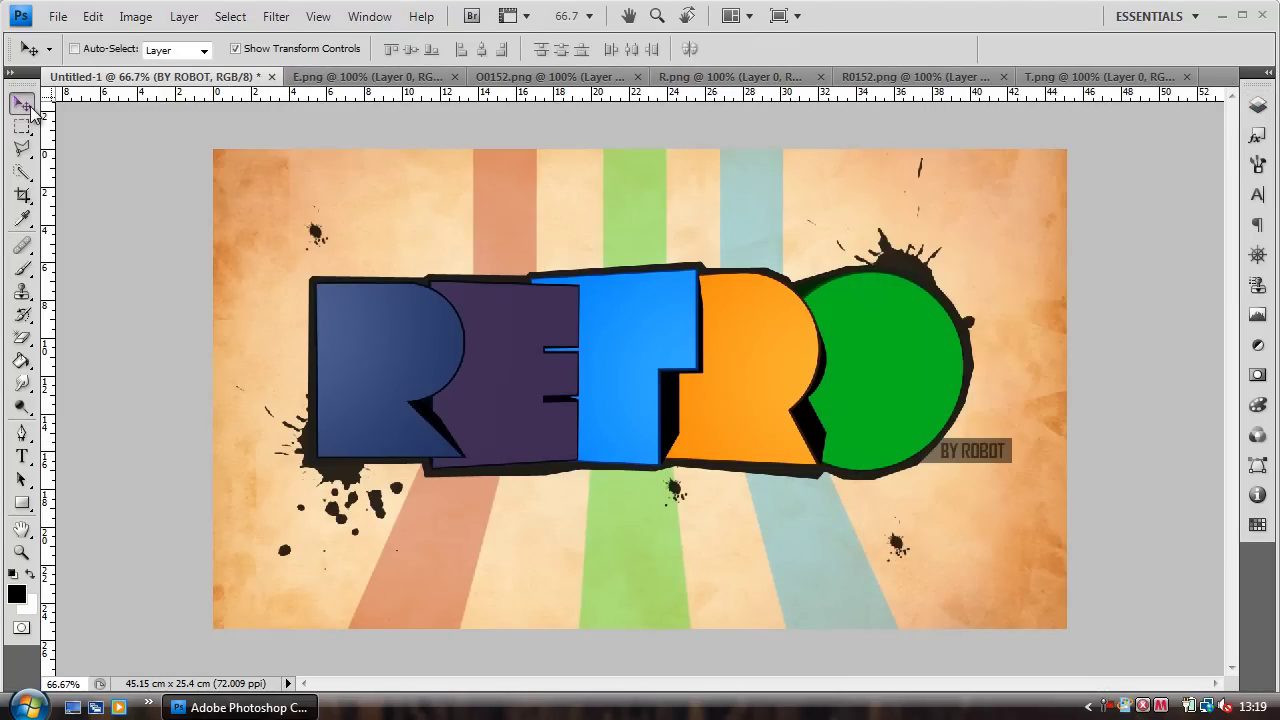